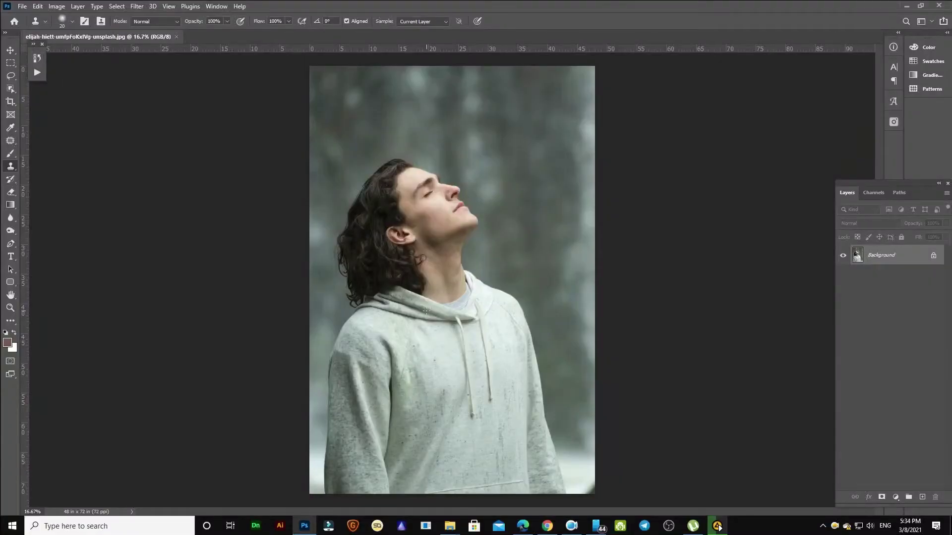
- Start cropping the portrait with the crop preset set to Ratio
key("v")
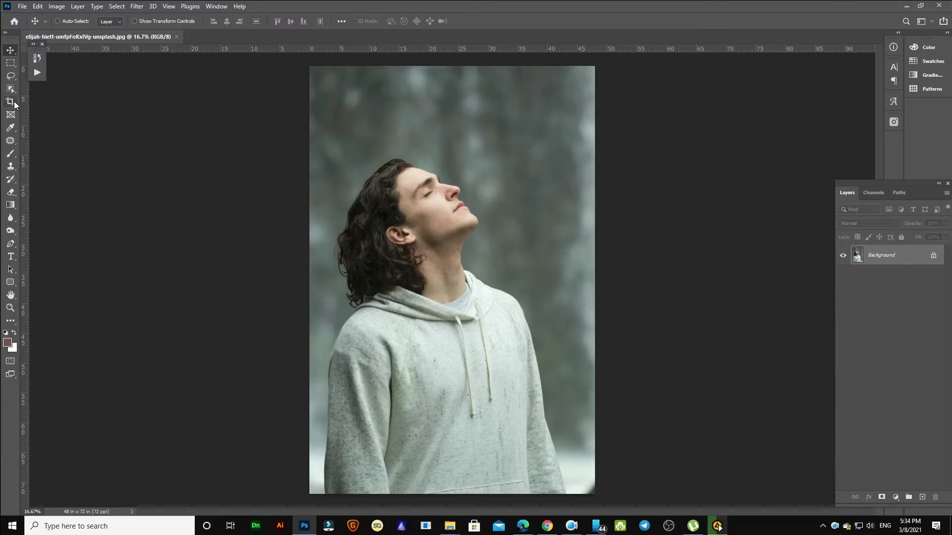
left_click(19, 102)
left_click_drag(453, 66, 450, 72)
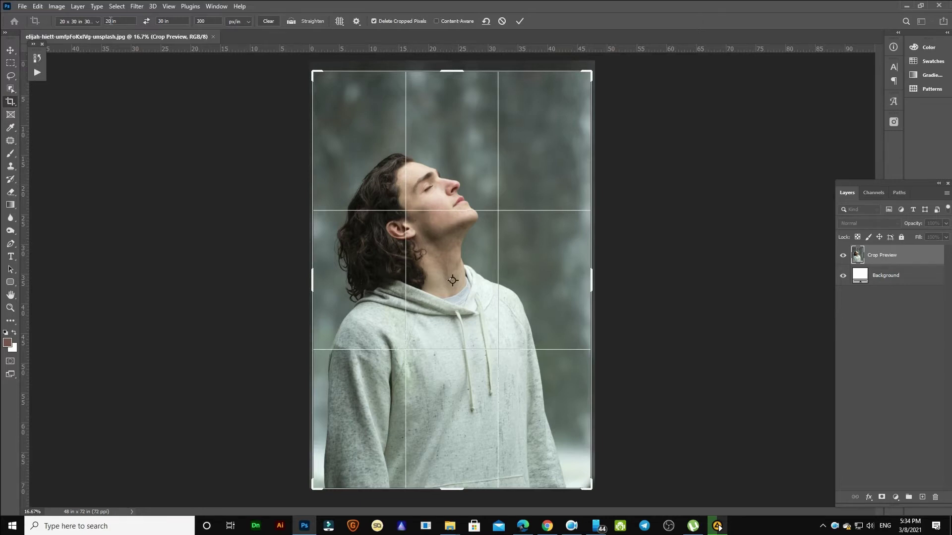
left_click(94, 24)
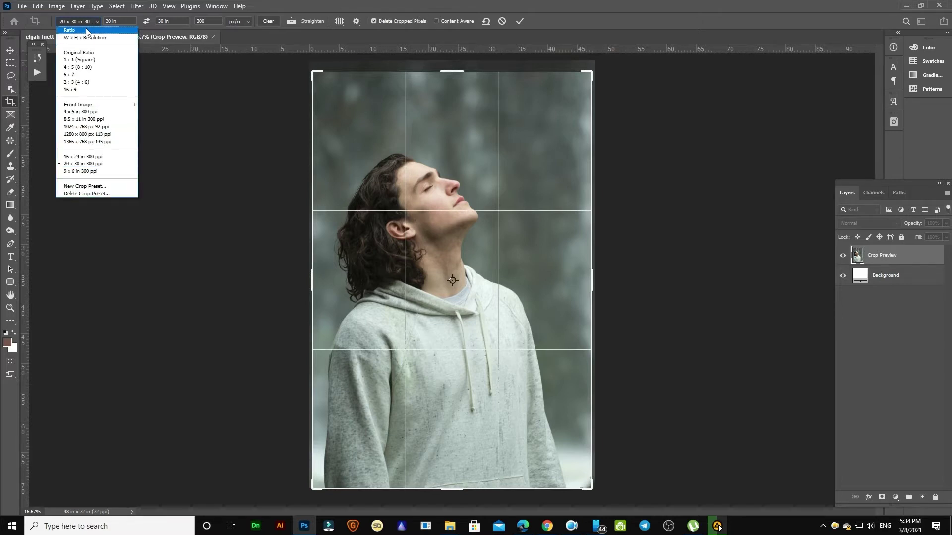
left_click(69, 30)
left_click(279, 148)
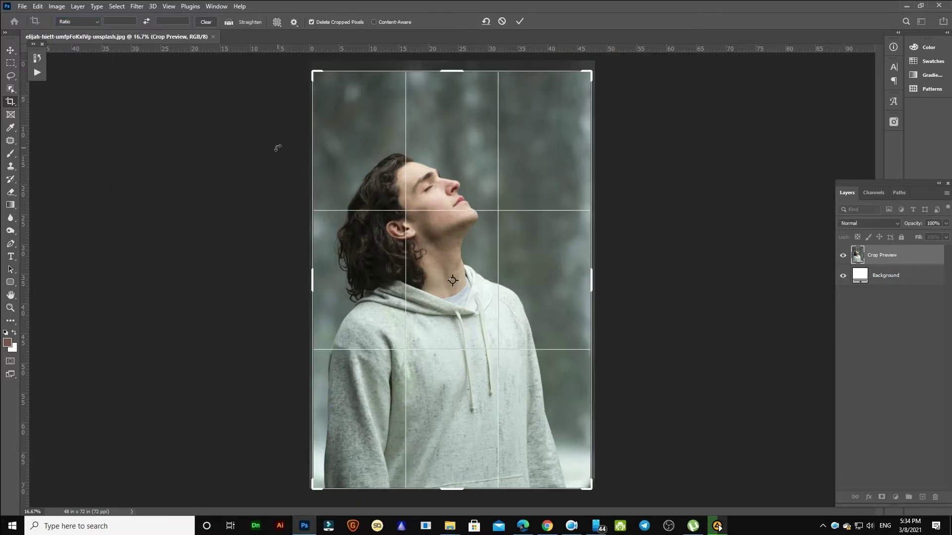
key("Return")
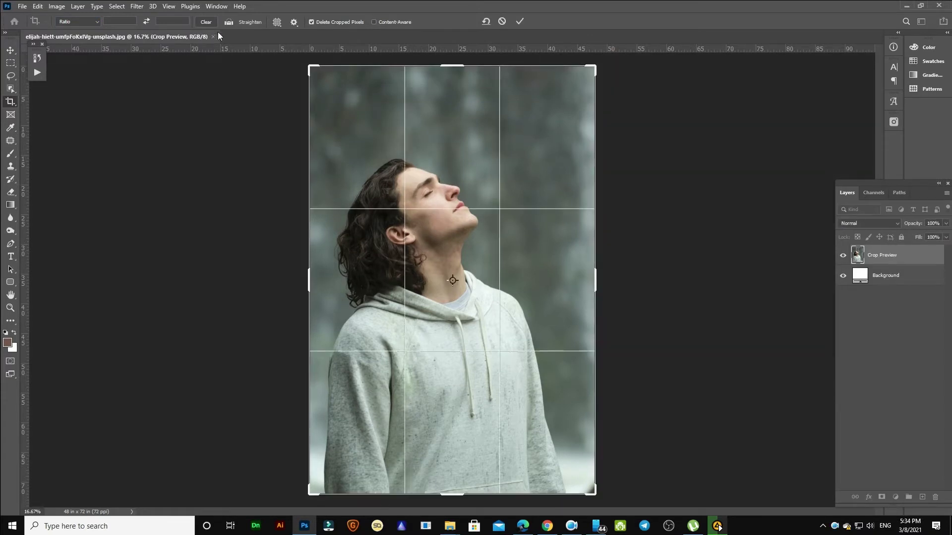
- Pull the top, bottom and right crop edges into a near-square frame around head and shoulders
left_click_drag(449, 67, 441, 94)
left_click_drag(451, 468, 456, 397)
left_click_drag(597, 279, 577, 277)
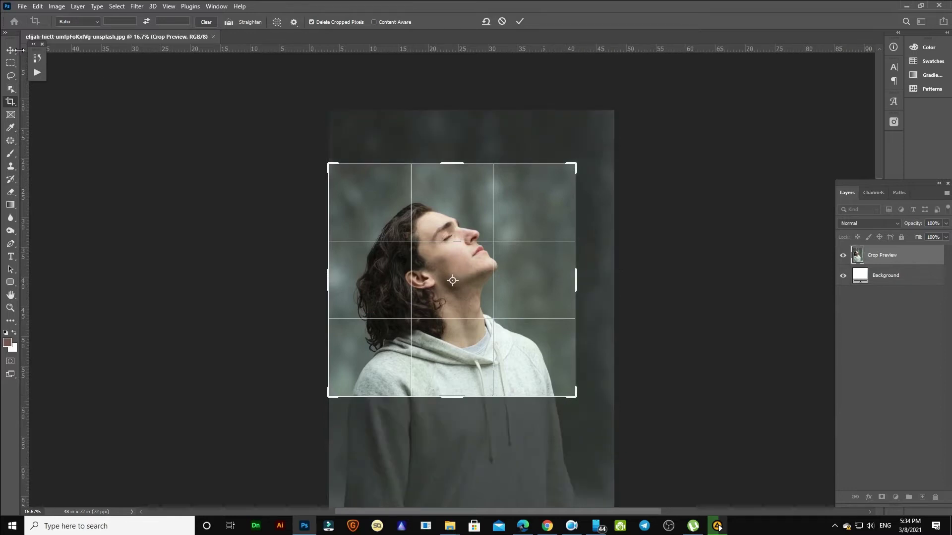
key("v")
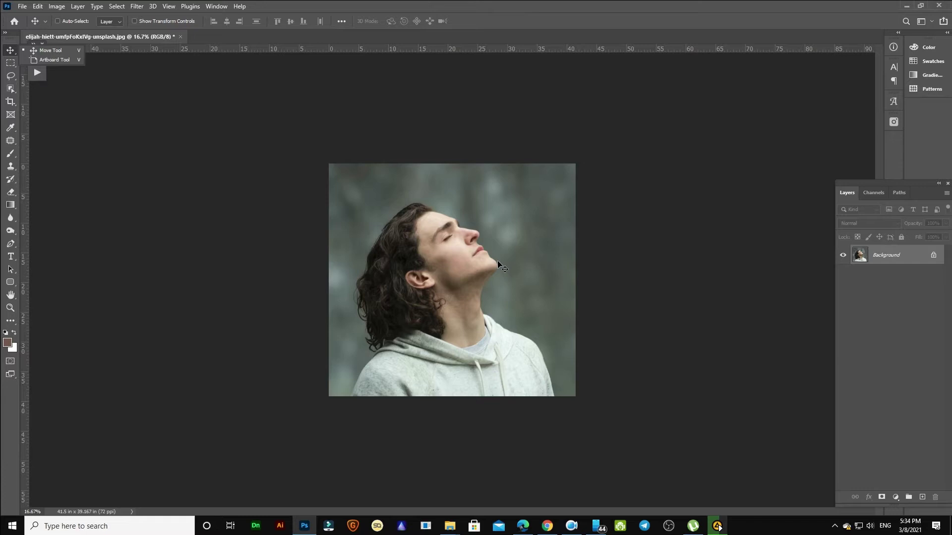
- Use Select Subject to select the man and add a layer mask hiding his background
left_click(11, 90)
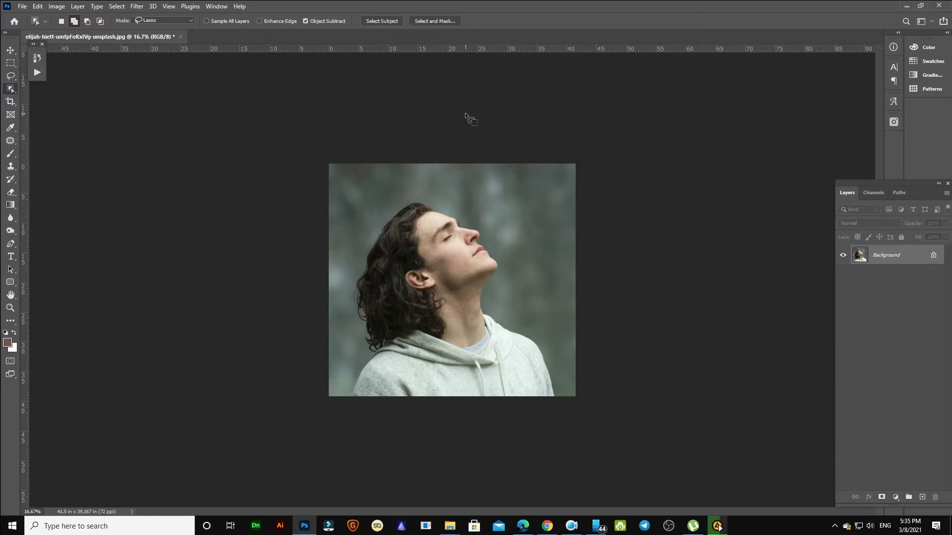
left_click(383, 22)
left_click(882, 497)
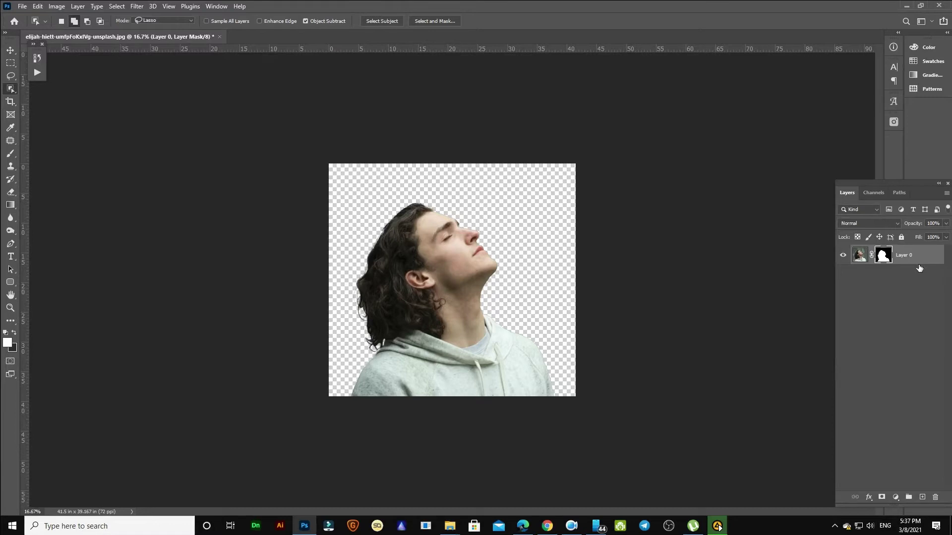
- Add a new layer below Layer 0 and a white Solid Color fill layer behind the man
key("ctrl+shift+n")
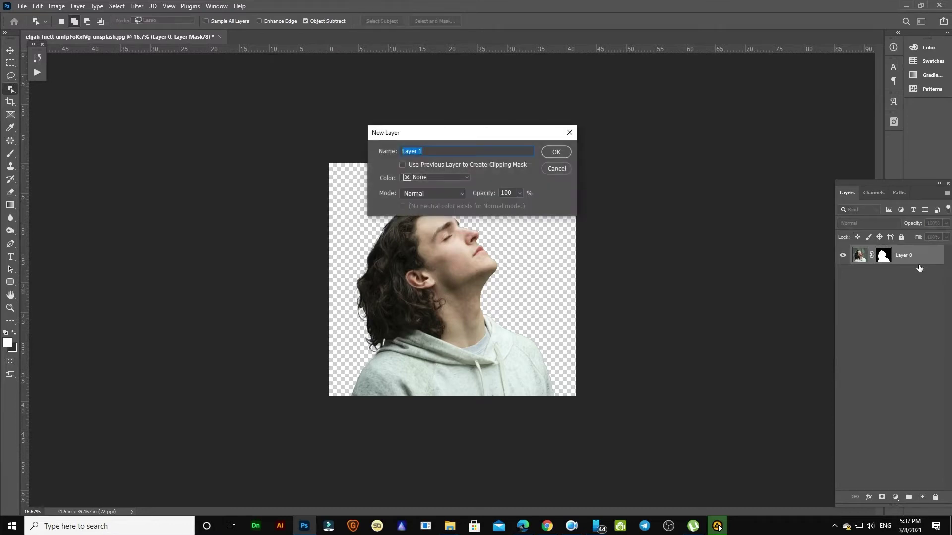
key("Return")
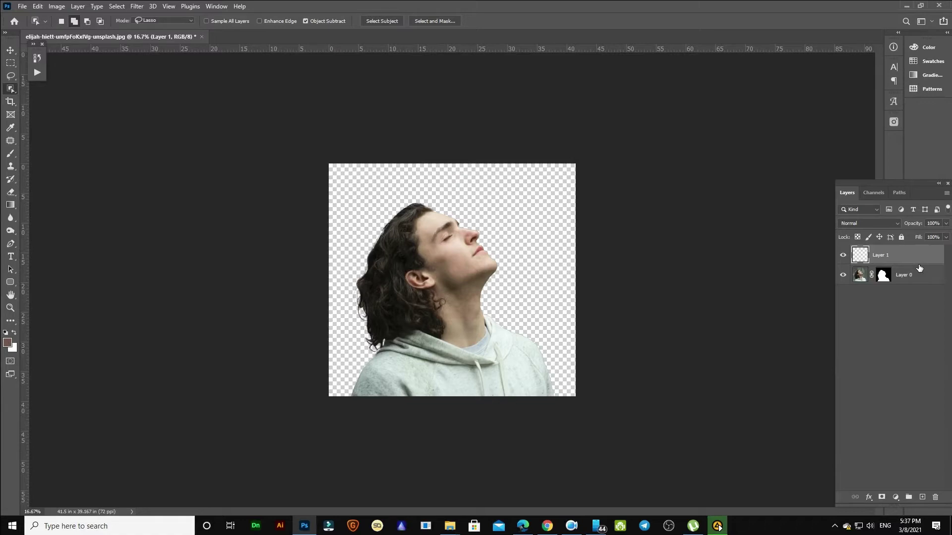
left_click_drag(917, 258, 916, 290)
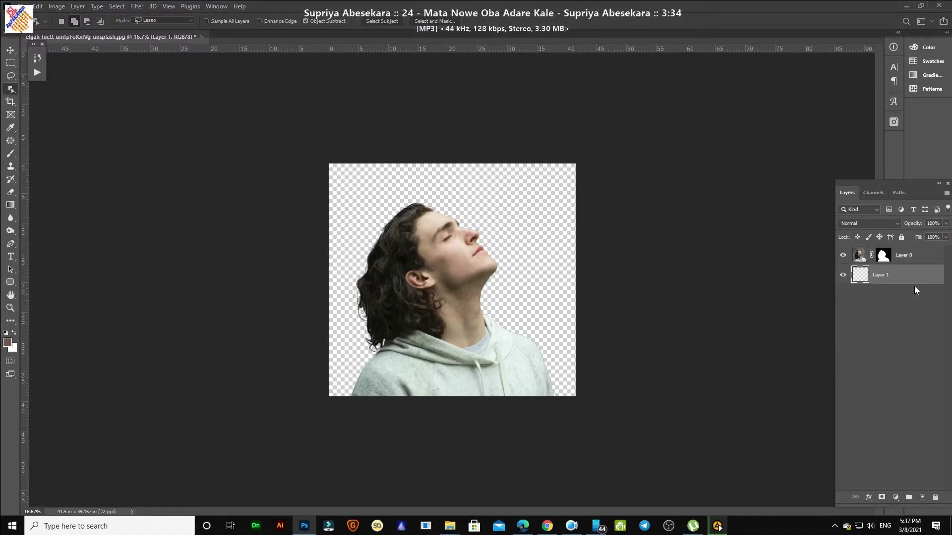
left_click(895, 497)
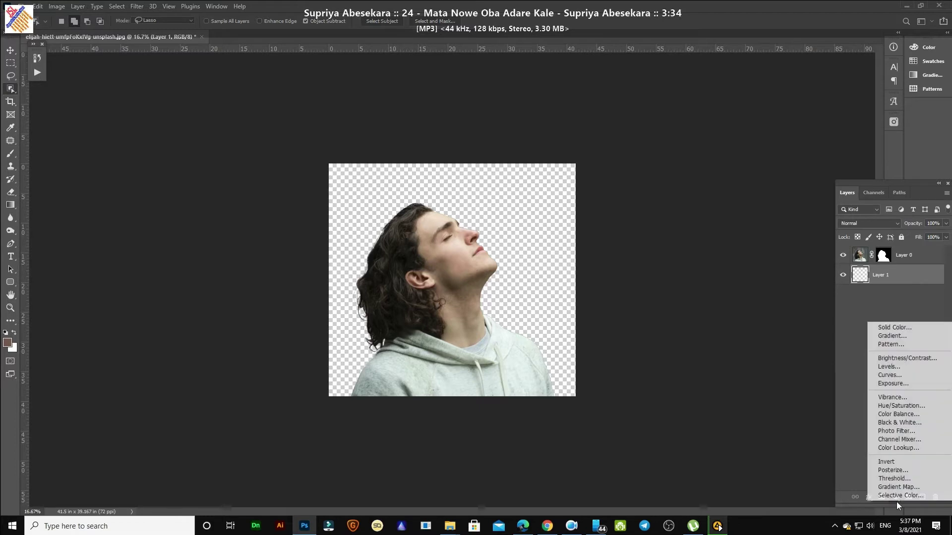
left_click(930, 332)
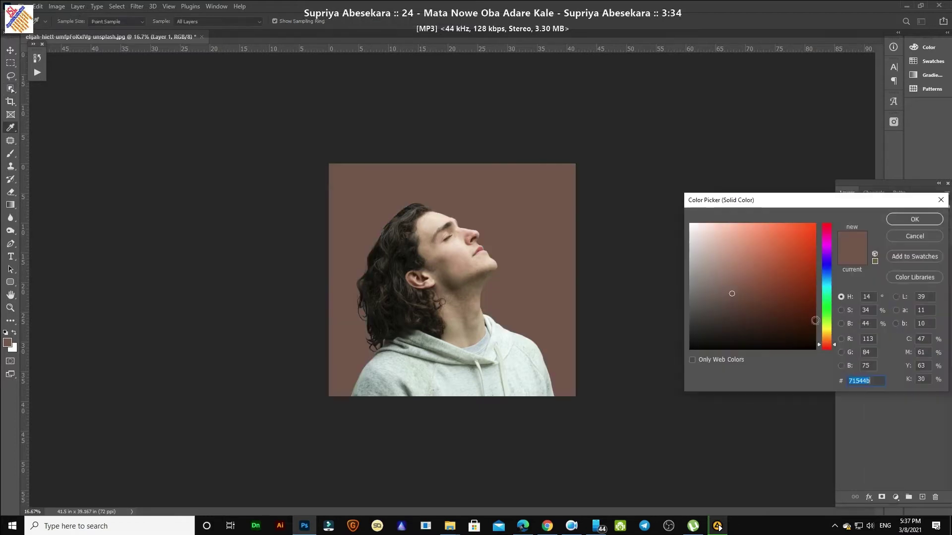
left_click_drag(704, 238, 682, 219)
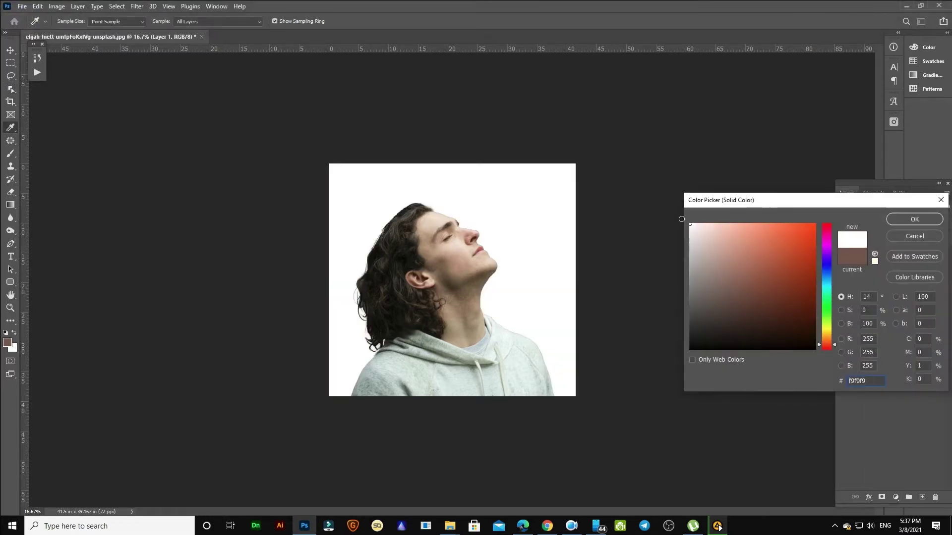
left_click(914, 219)
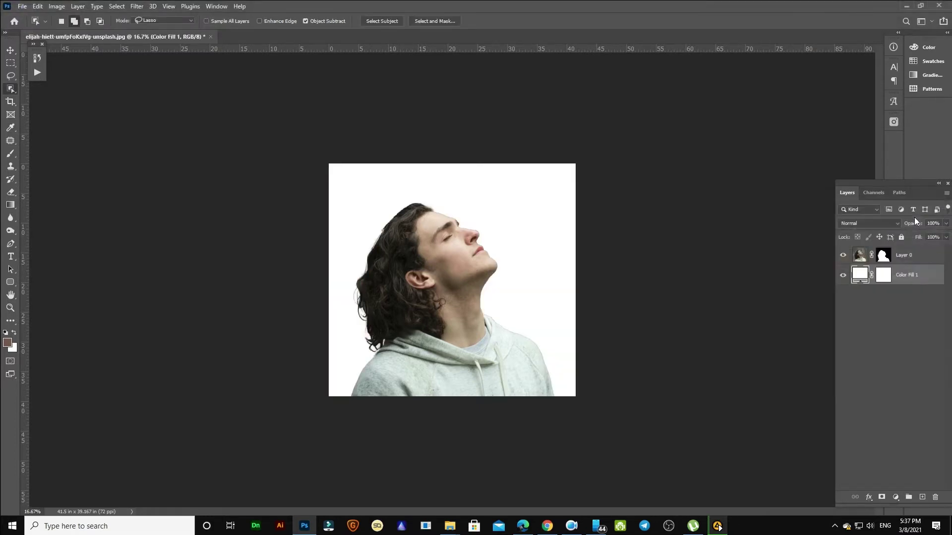
left_click(907, 253)
left_click(895, 497)
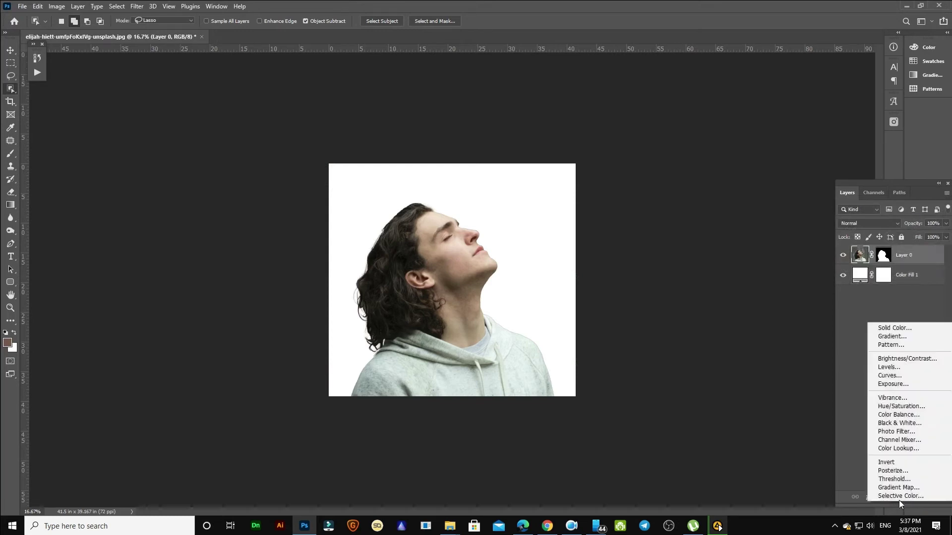
- Add a Black & White adjustment clipped to Layer 0, raising Reds slightly
left_click(899, 424)
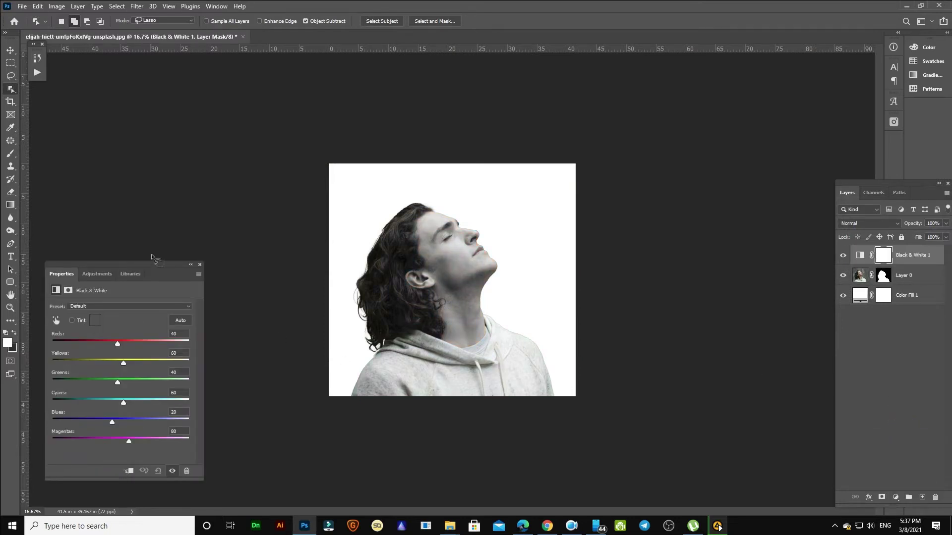
left_click_drag(151, 266, 165, 220)
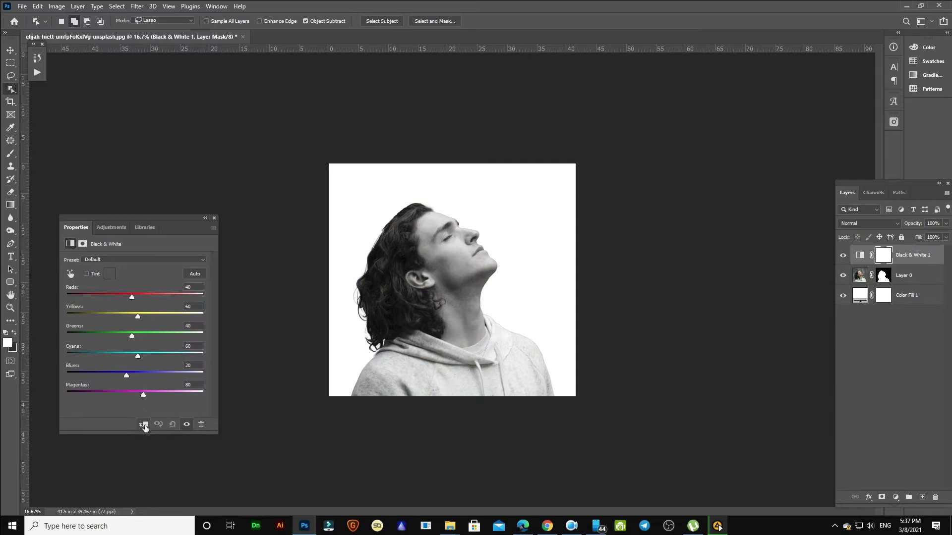
left_click(143, 425)
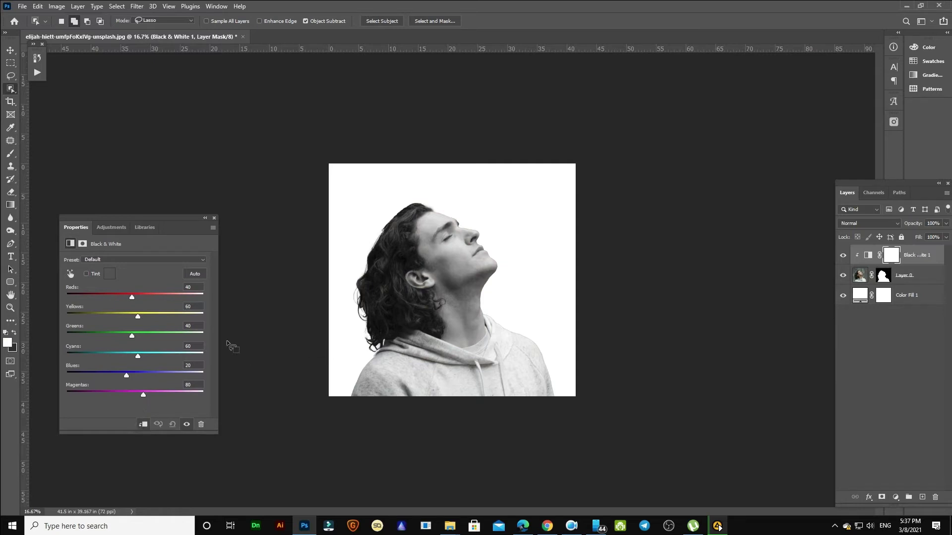
left_click_drag(135, 296, 136, 296)
left_click(214, 218)
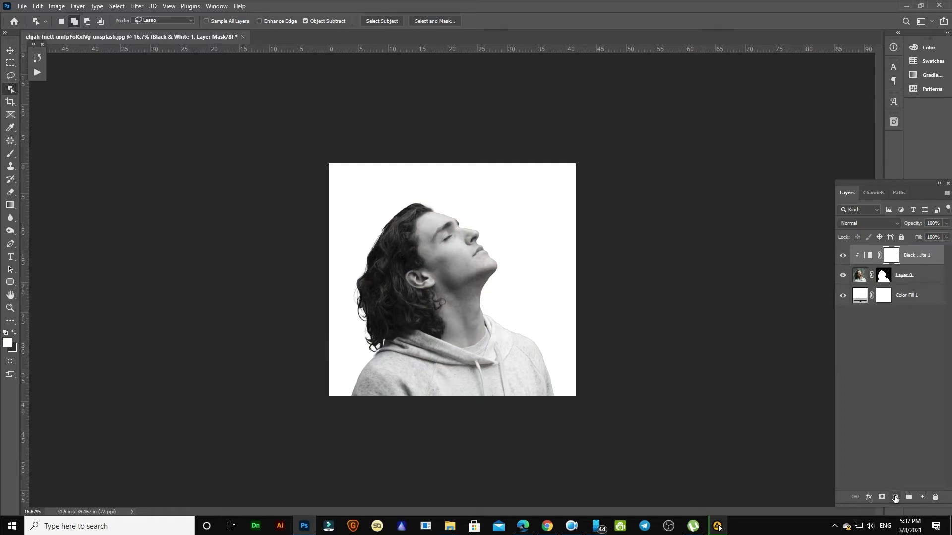
- Add a Curves adjustment clipped to Layer 0 and pull the curve down to darken him
left_click(895, 497)
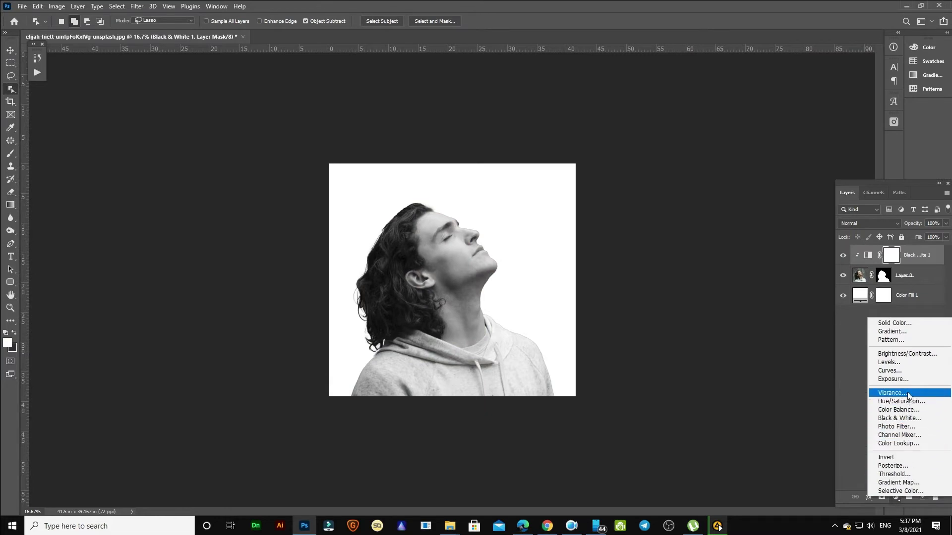
left_click(888, 371)
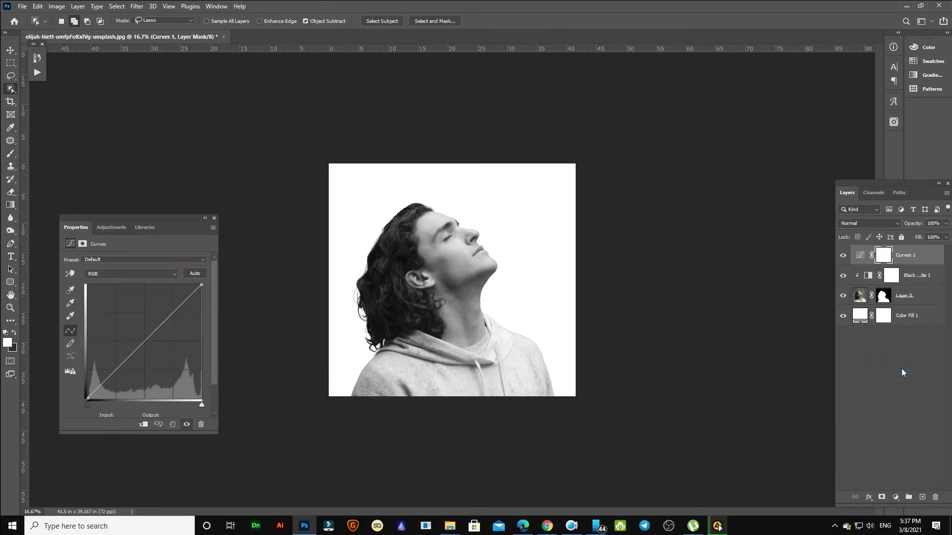
left_click(144, 425)
left_click_drag(150, 335, 159, 339)
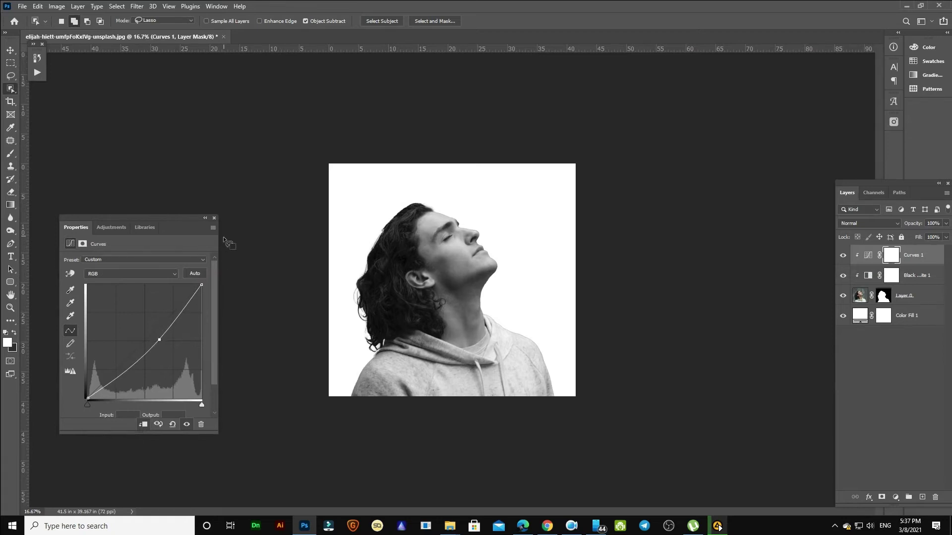
left_click(214, 218)
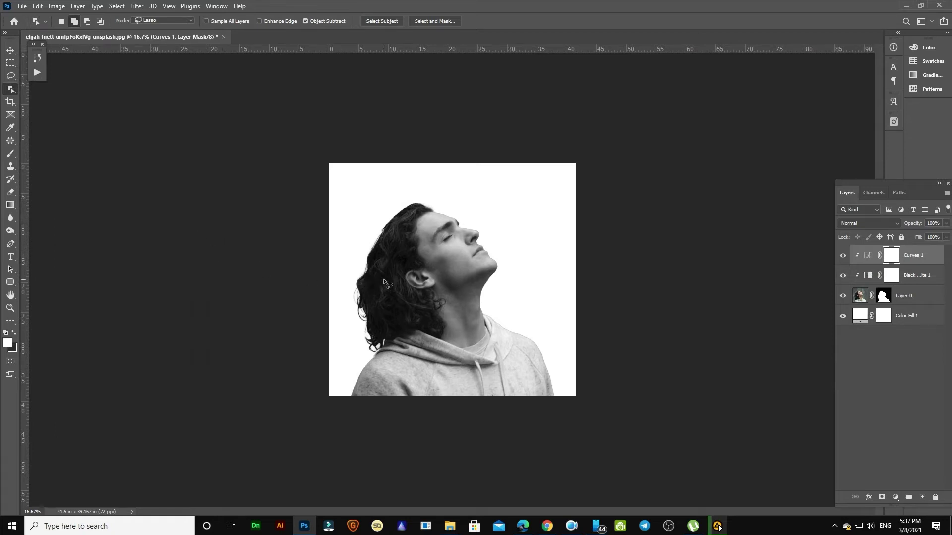
key("alt+Tab")
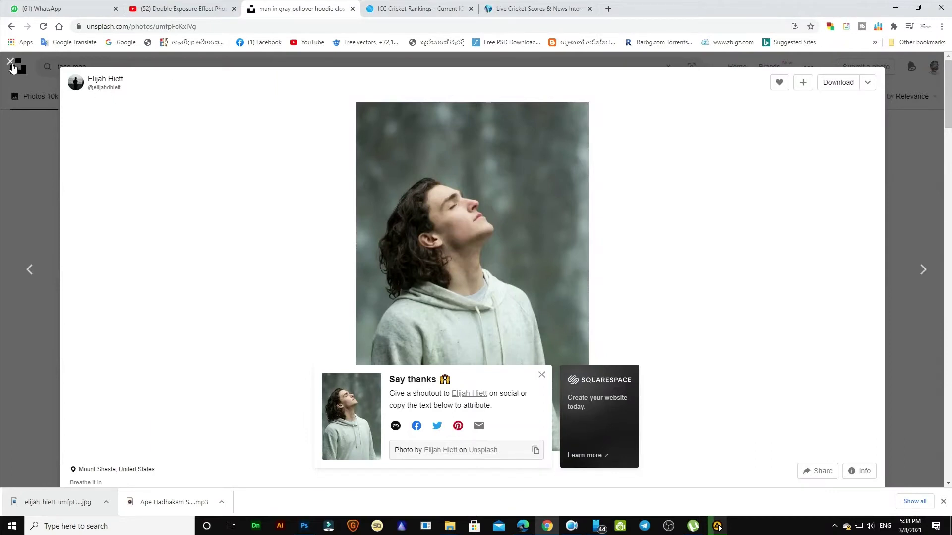
- Replace the Unsplash search 'face men' with 'city' and run it
left_click(11, 64)
left_click(48, 68)
triple_click(47, 69)
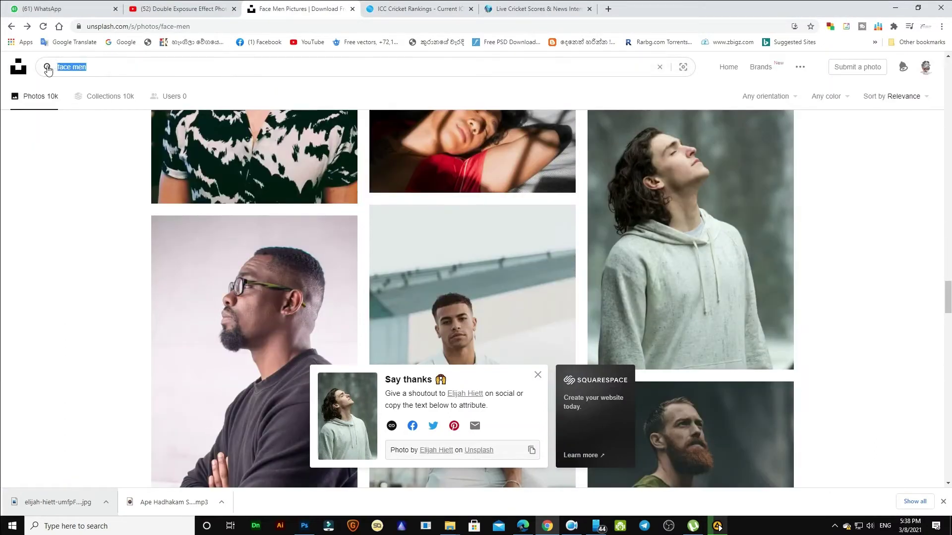
type("city")
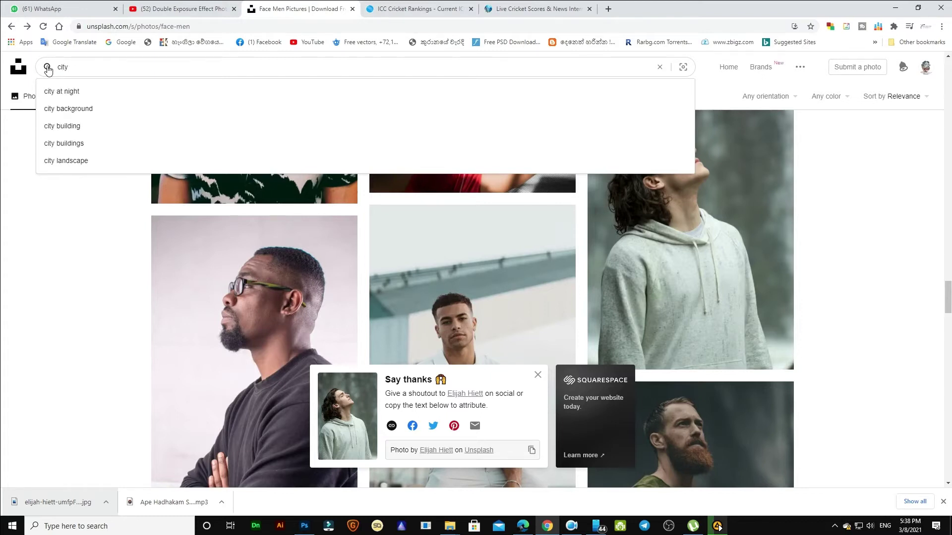
key("Return")
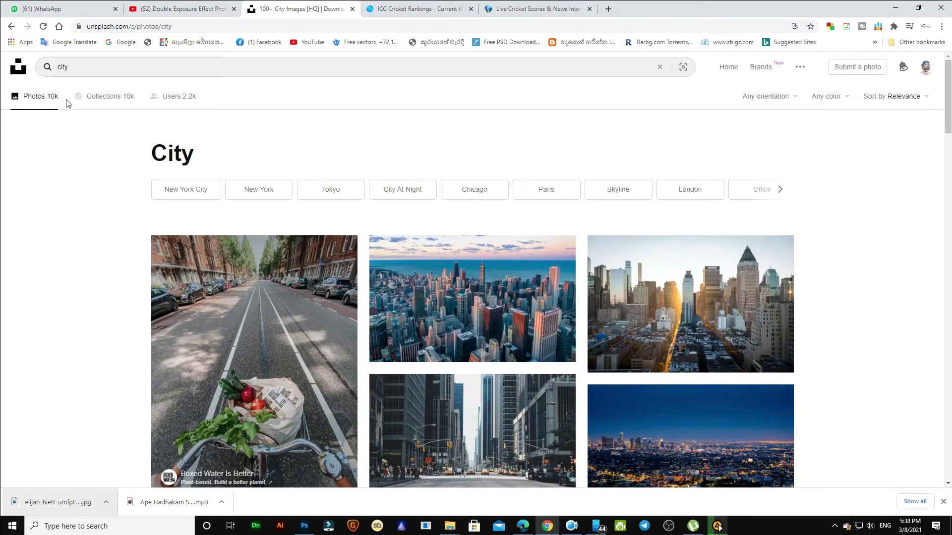
- Download the hazy tan skyscraper photo from the city results
scroll(285, 268, "down", 4)
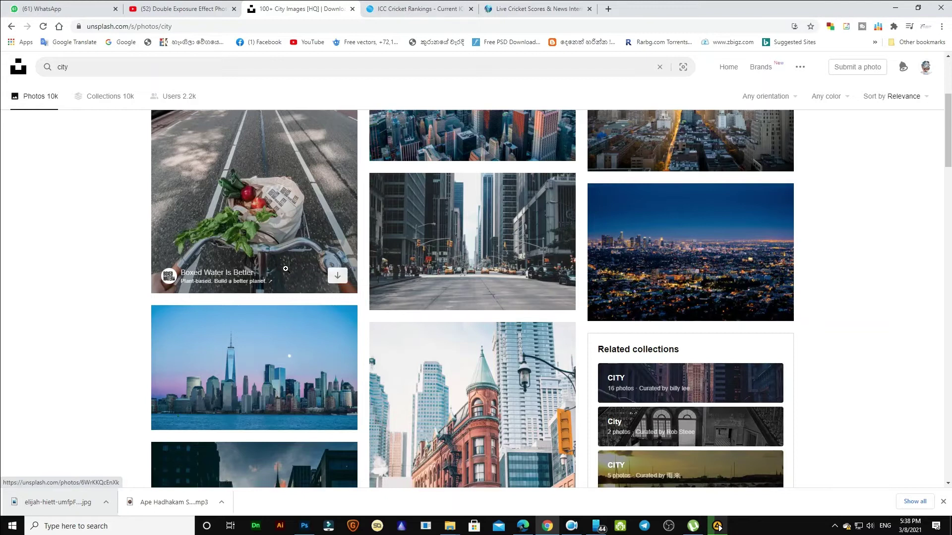
scroll(285, 269, "down", 4)
scroll(286, 269, "down", 4)
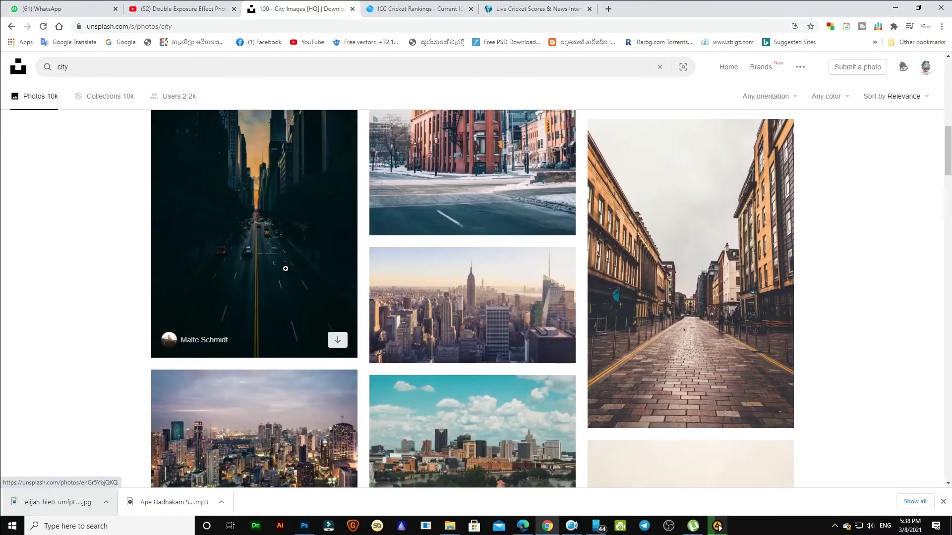
scroll(286, 269, "down", 4)
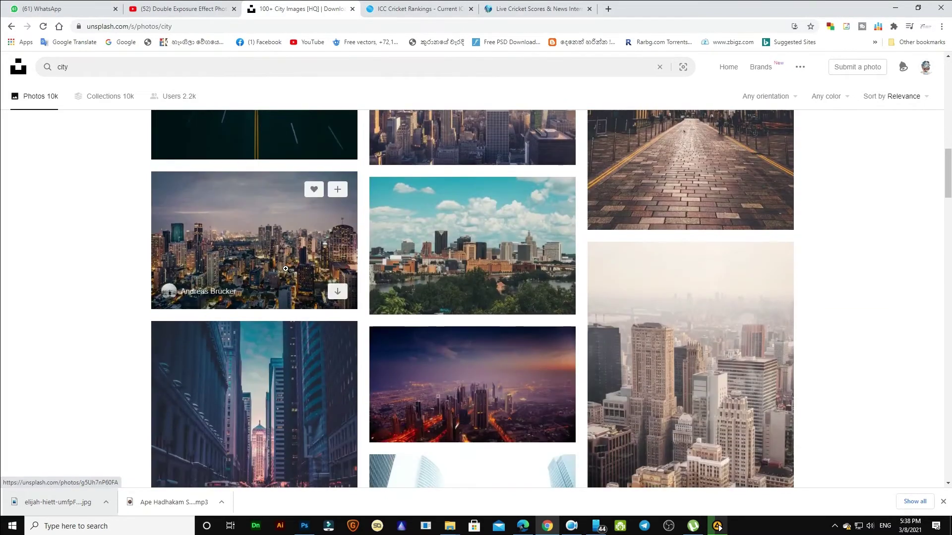
scroll(285, 269, "down", 3)
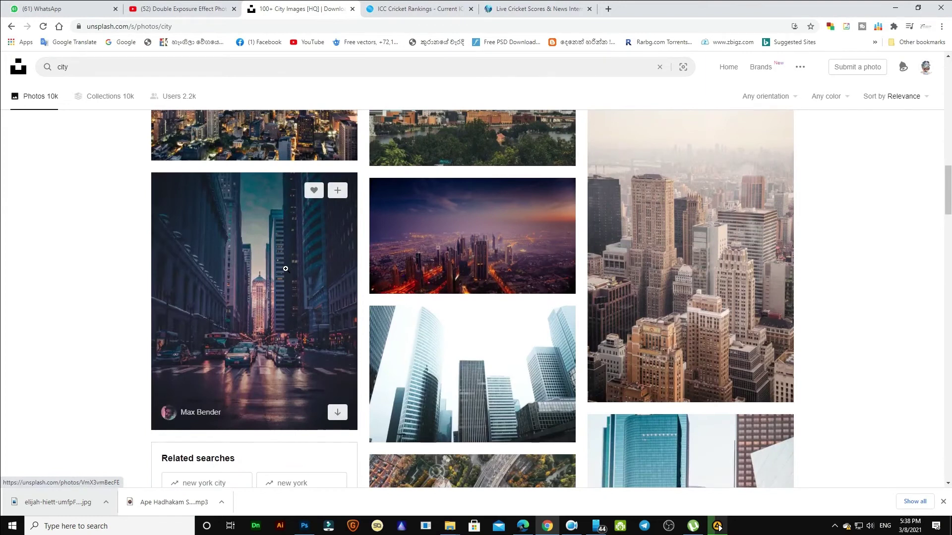
scroll(285, 269, "down", 2)
scroll(286, 269, "down", 2)
scroll(285, 269, "down", 3)
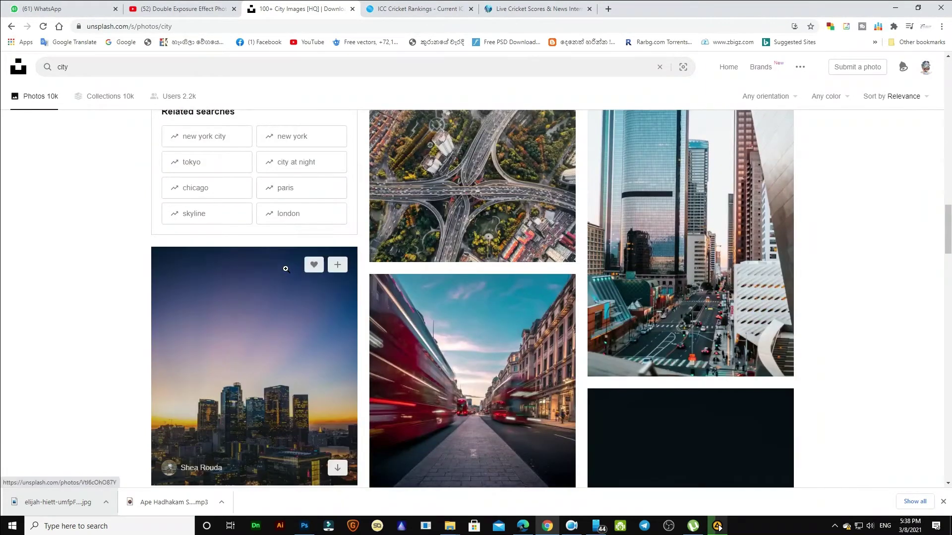
scroll(285, 269, "up", 2)
scroll(285, 269, "up", 5)
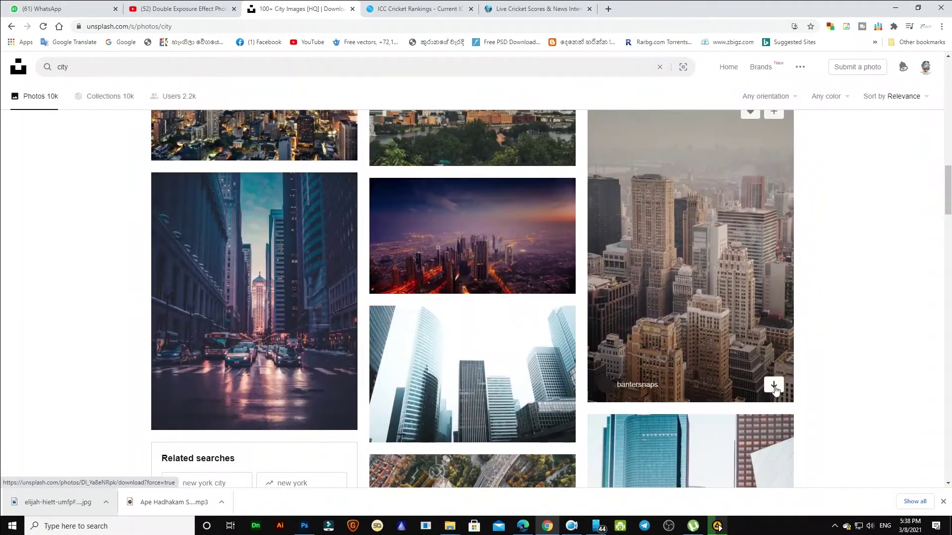
left_click(773, 386)
- Download the foggy city skyline photo and drag the file over to Photoshop
scroll(629, 326, "down", 5)
scroll(629, 326, "down", 1)
scroll(629, 326, "down", 4)
scroll(595, 342, "down", 5)
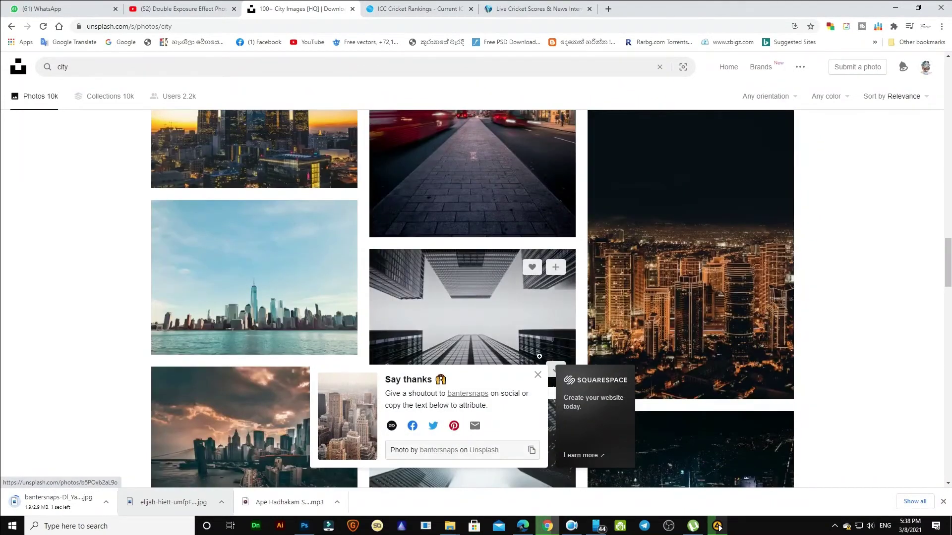
left_click(538, 375)
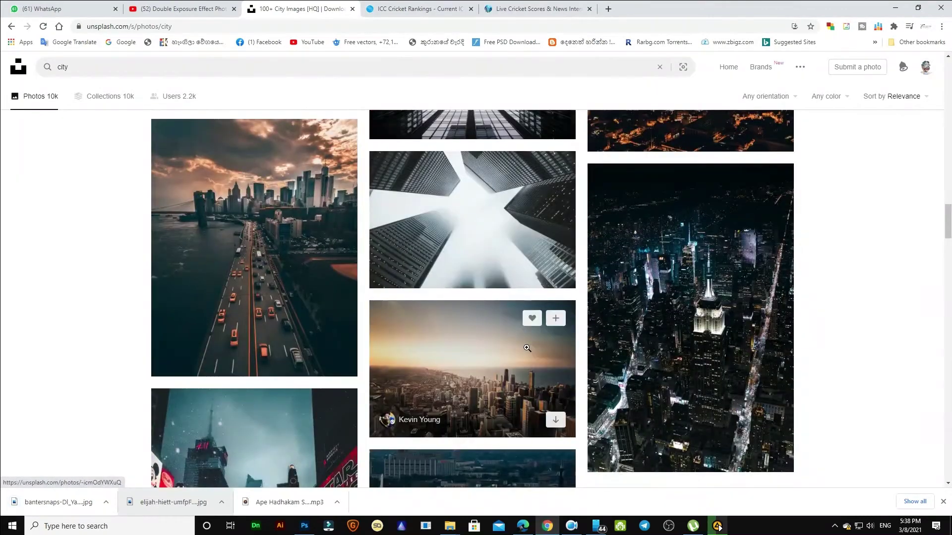
scroll(527, 348, "down", 1)
scroll(527, 348, "down", 2)
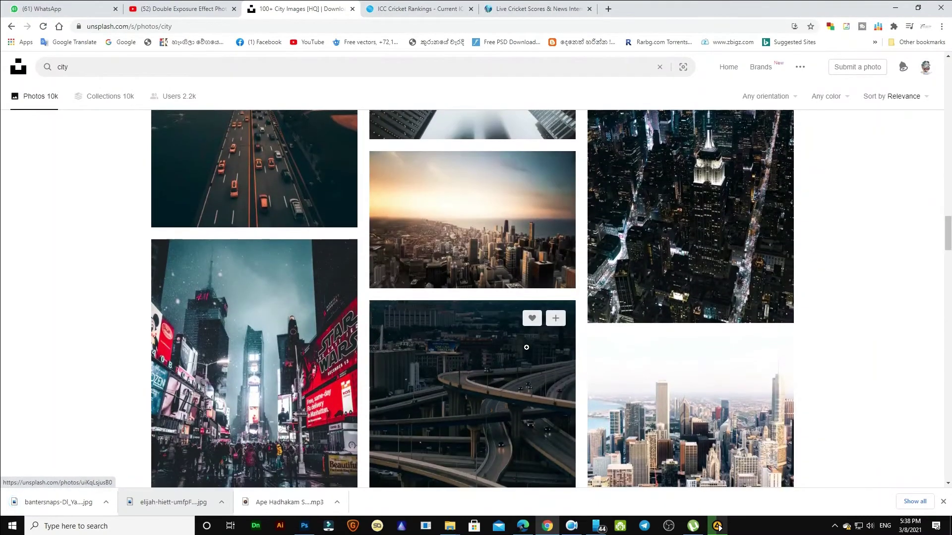
scroll(527, 347, "down", 4)
scroll(526, 347, "down", 5)
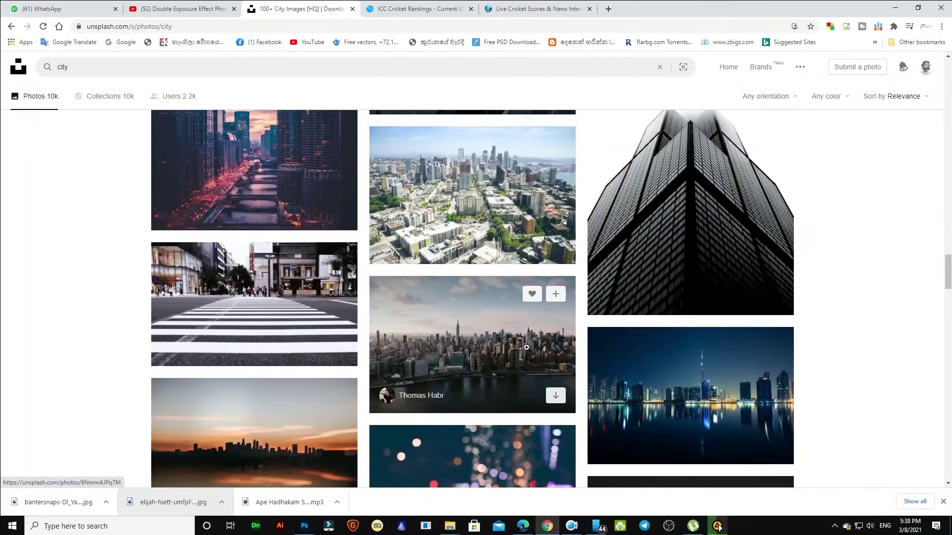
scroll(527, 349, "down", 1)
scroll(527, 350, "down", 4)
scroll(527, 351, "down", 5)
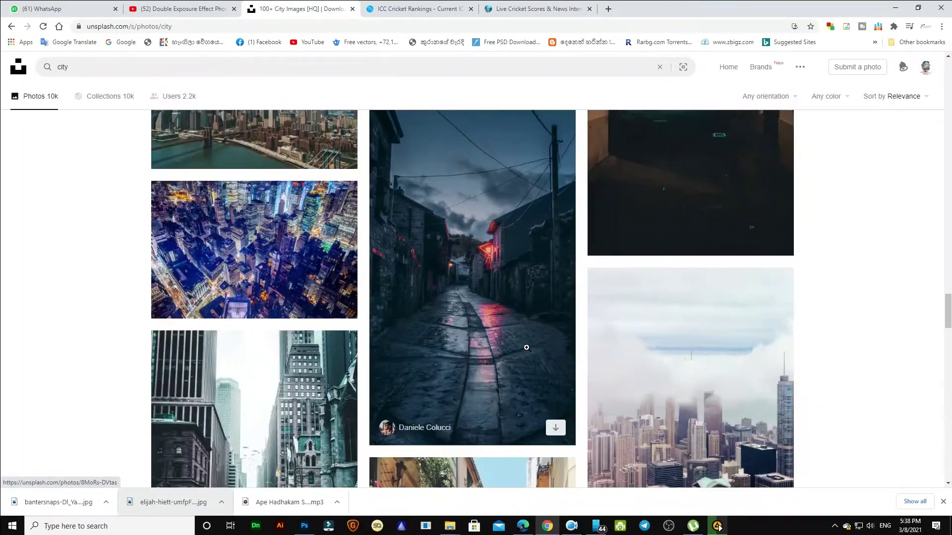
scroll(527, 349, "down", 2)
scroll(527, 348, "down", 1)
scroll(527, 349, "down", 2)
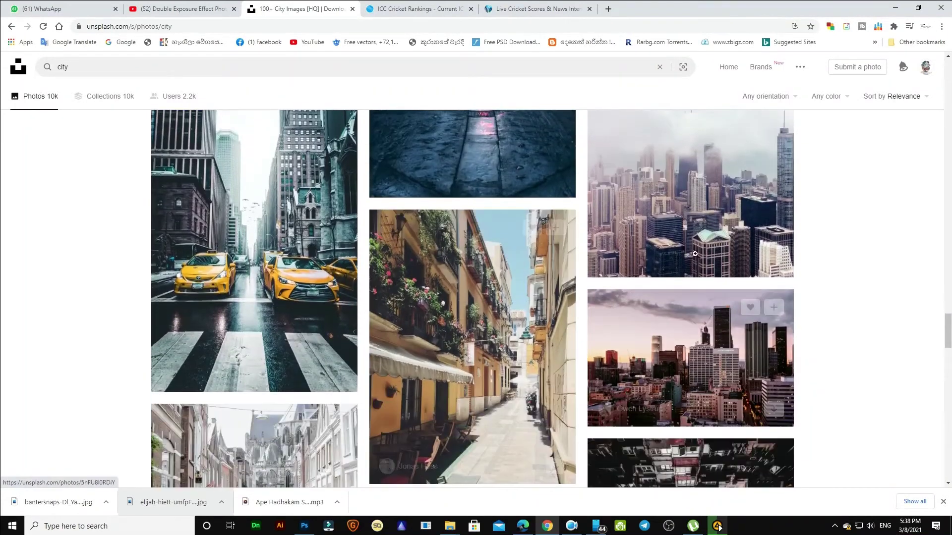
left_click(766, 261)
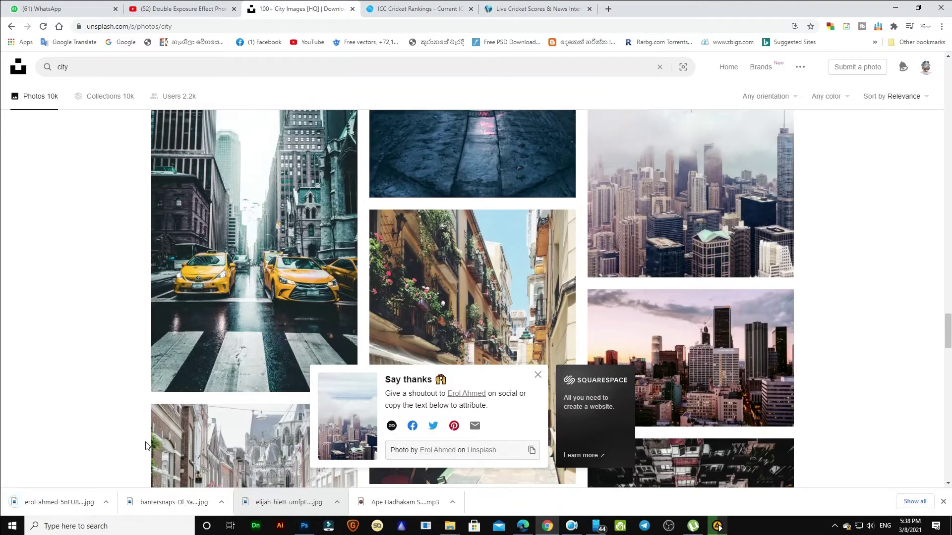
mouse_move(88, 502)
left_mouse_down()
mouse_move(192, 464)
mouse_move(553, 135)
left_mouse_up()
- Open the foggy city photo in Photoshop and paste it into the portrait as a new layer
key("alt+Tab")
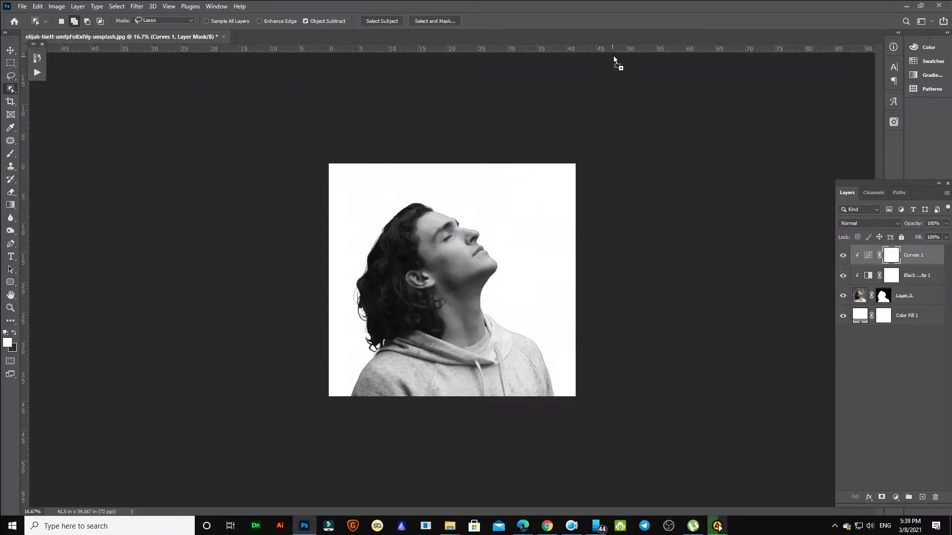
left_click_drag(623, 37, 623, 37)
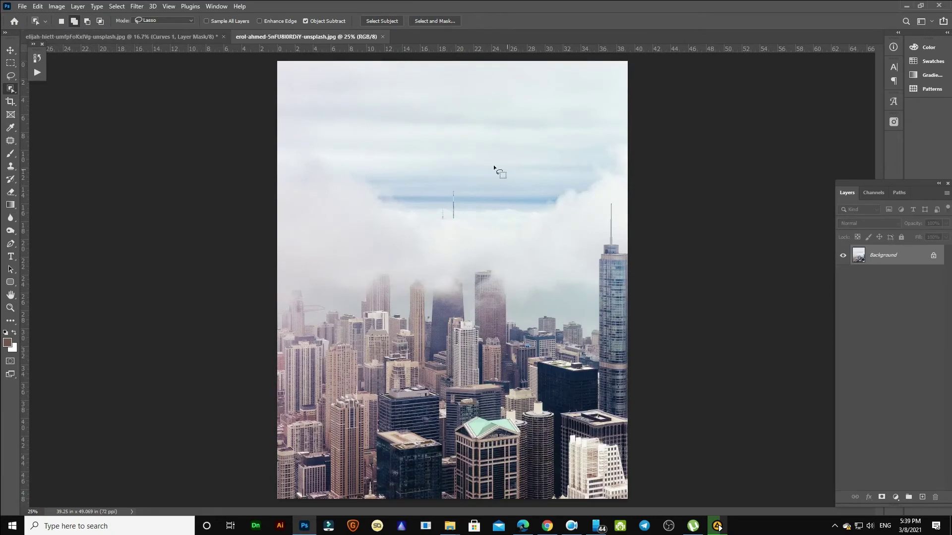
key("ctrl+a")
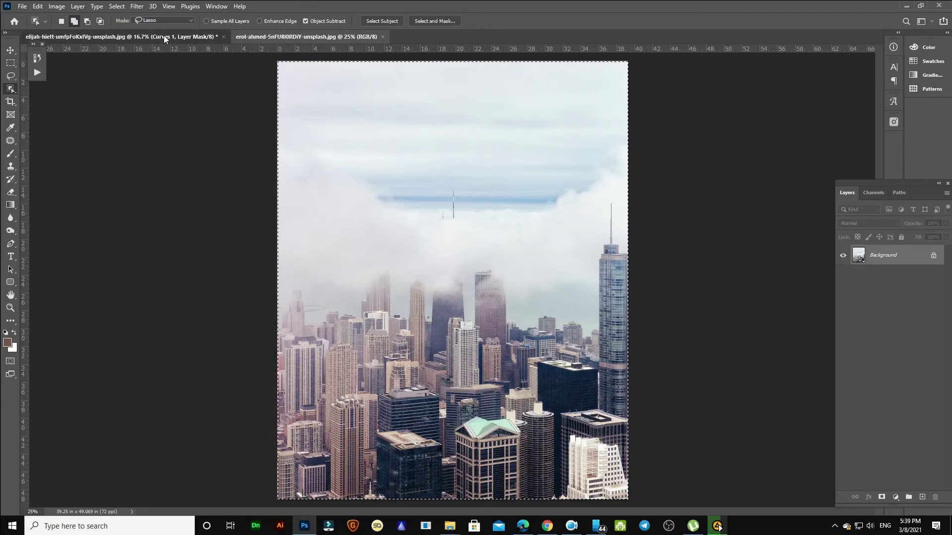
left_click(164, 36)
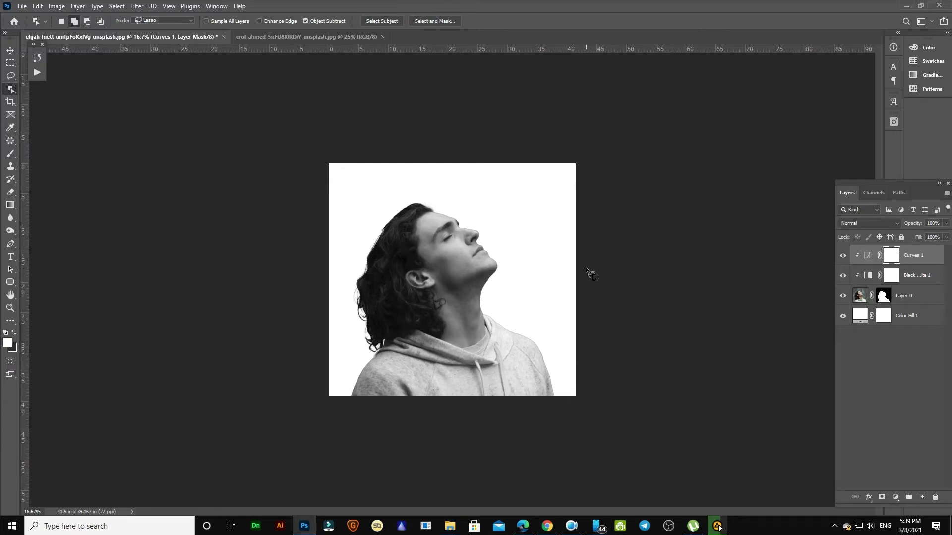
key("ctrl+v")
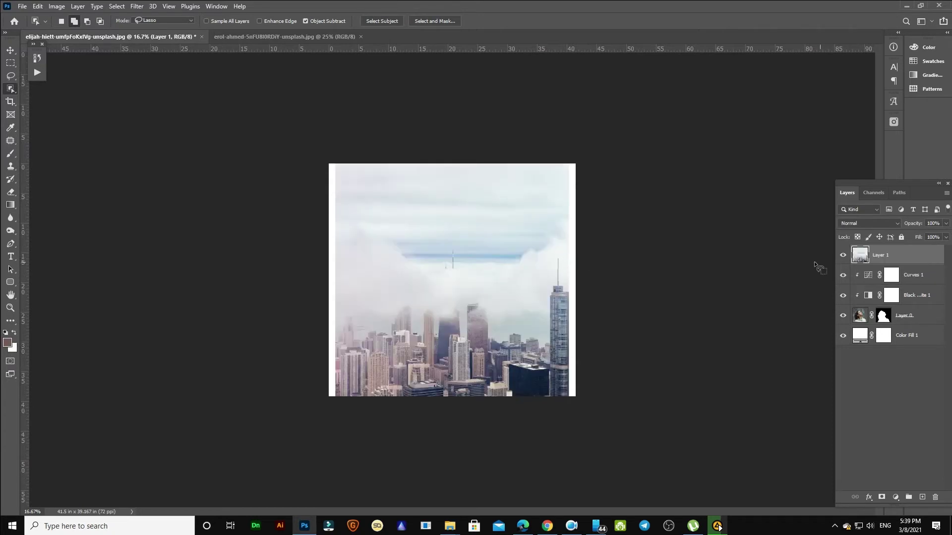
- Clip the city layer to the man's silhouette and reposition it inside him
right_click(900, 256)
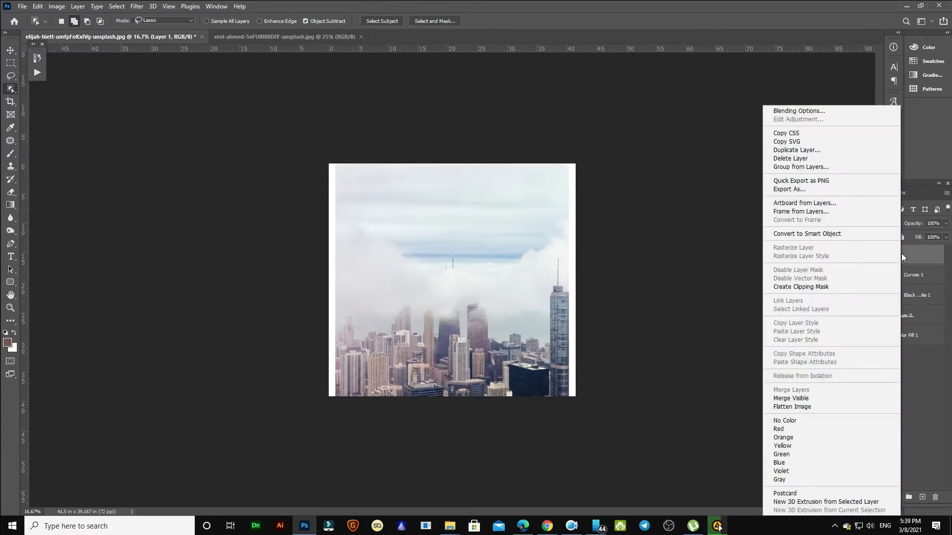
left_click(813, 287)
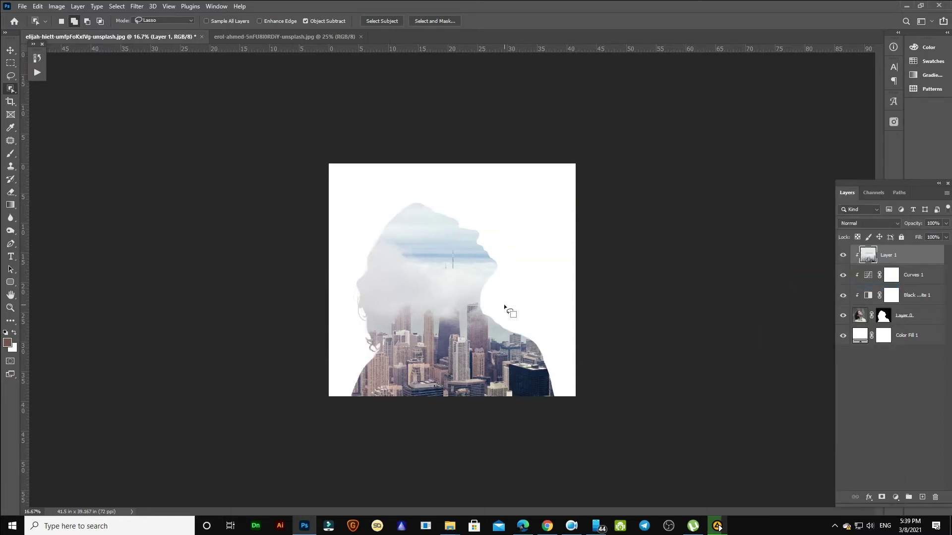
key("v")
left_click_drag(466, 342, 456, 330)
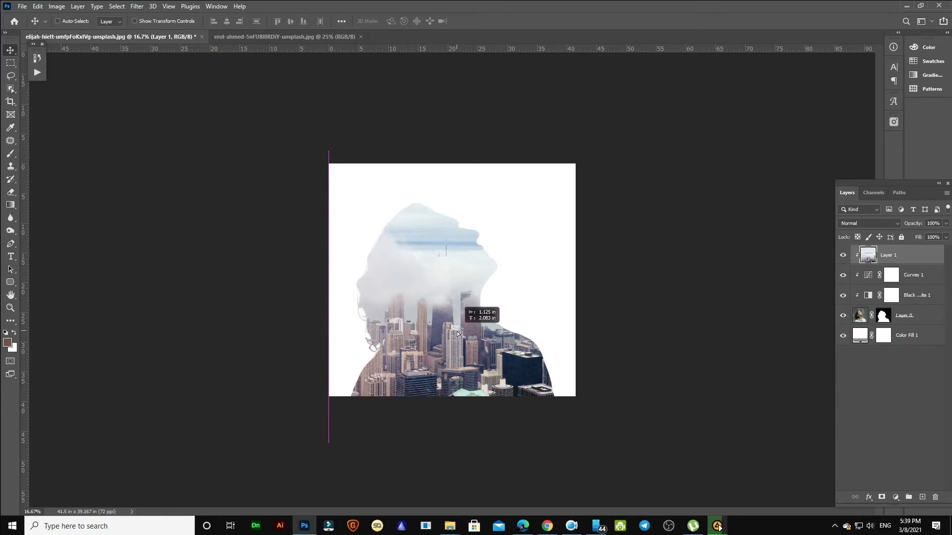
left_click_drag(457, 330, 496, 348)
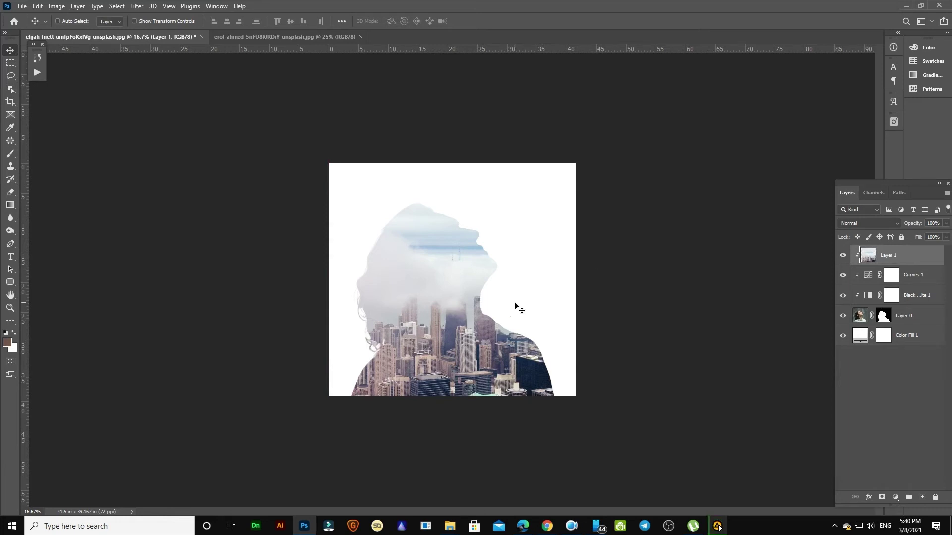
- Add a mask to the city layer and paint over the forehead with a 250 brush
left_click(881, 498)
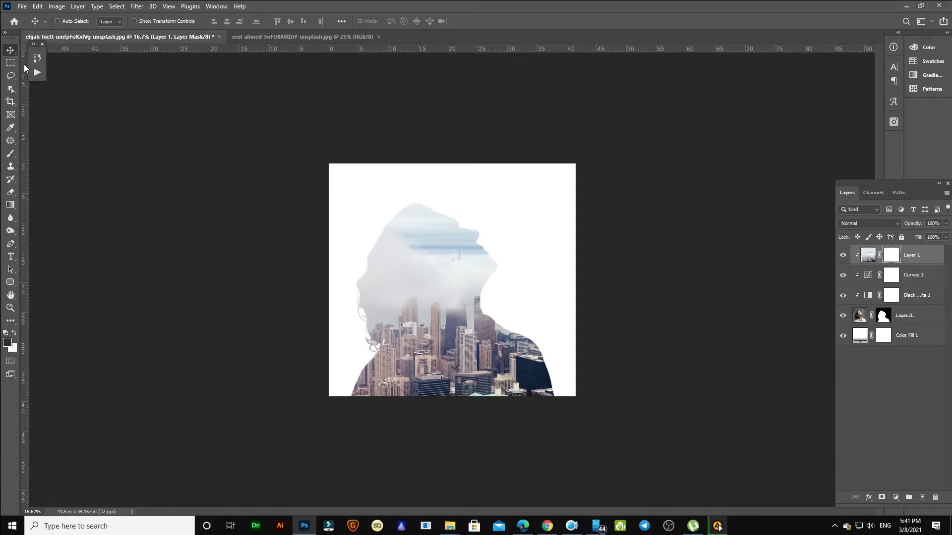
key("b")
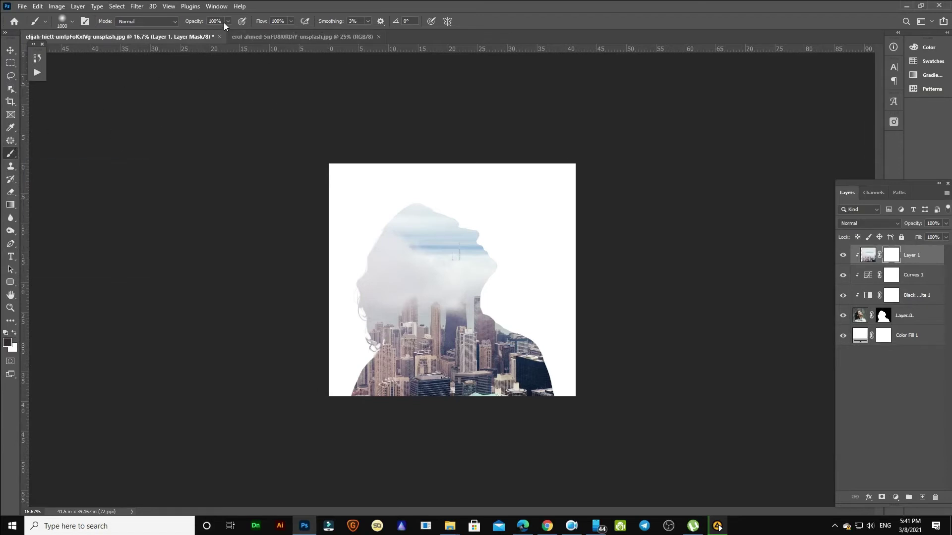
left_click(368, 21)
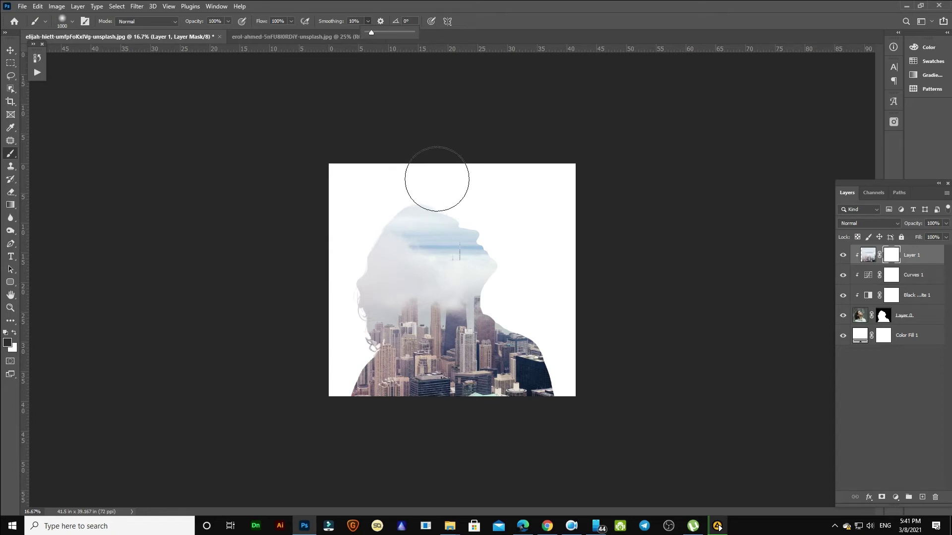
scroll(452, 194, "up", 2)
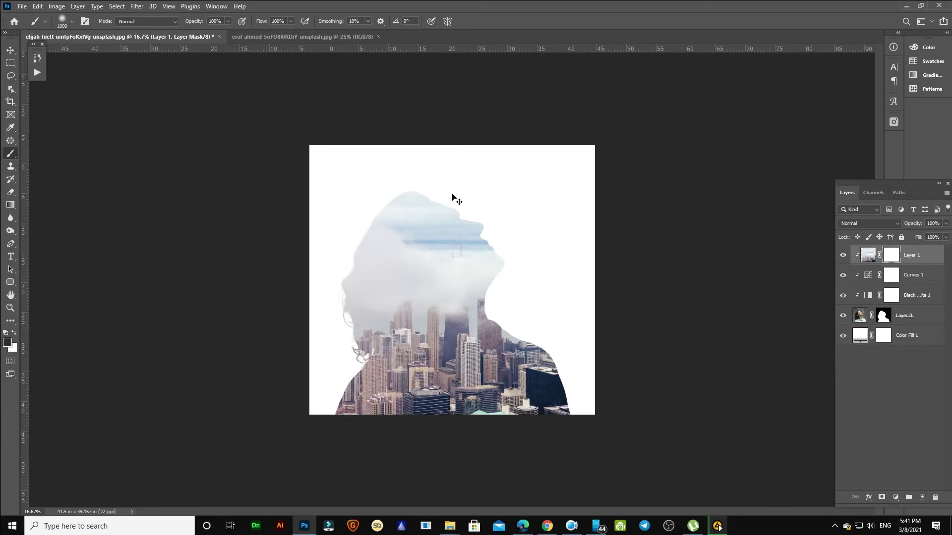
key("bracketleft")
key("bracketleft")
key("bracketleft")
key("bracketleft")
key("bracketleft")
key("bracketleft")
key("bracketleft")
key("bracketleft")
mouse_move(446, 154)
left_mouse_down()
mouse_move(462, 169)
mouse_move(451, 192)
mouse_move(513, 205)
mouse_move(499, 207)
mouse_move(538, 242)
mouse_move(563, 236)
mouse_move(549, 245)
mouse_move(554, 233)
mouse_move(498, 215)
left_mouse_up()
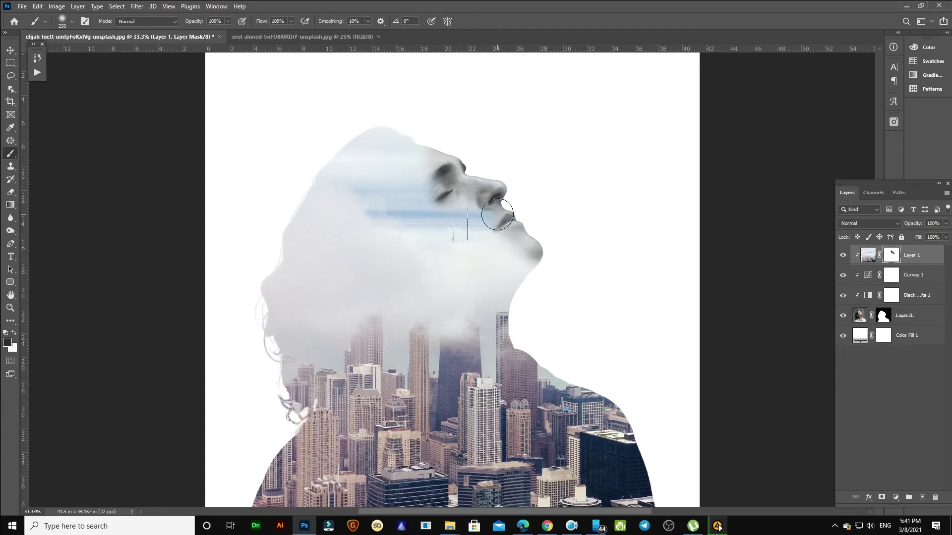
- With a 300 brush at 63% opacity, reveal the face from forehead to lips
key("bracketright")
left_click(226, 21)
left_click(431, 155)
left_click_drag(425, 152, 518, 225)
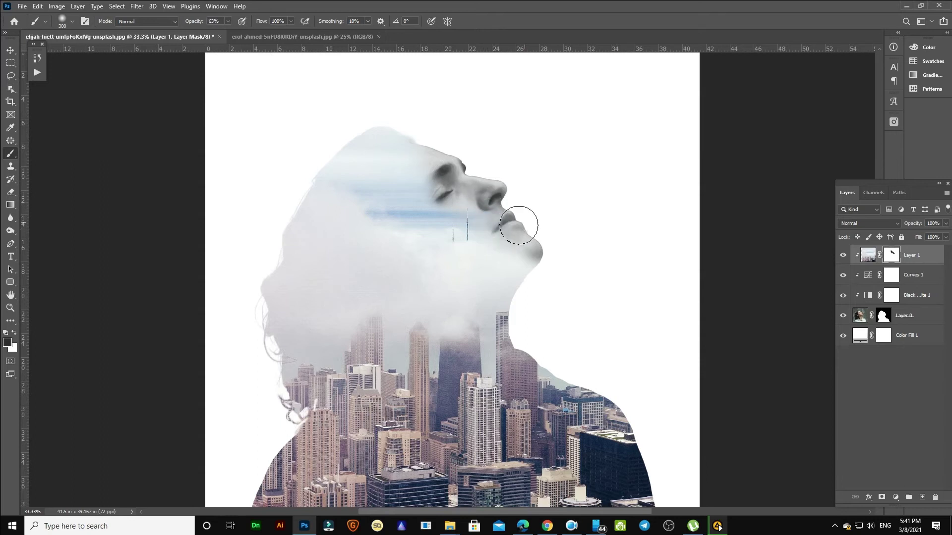
left_click_drag(428, 191, 431, 149)
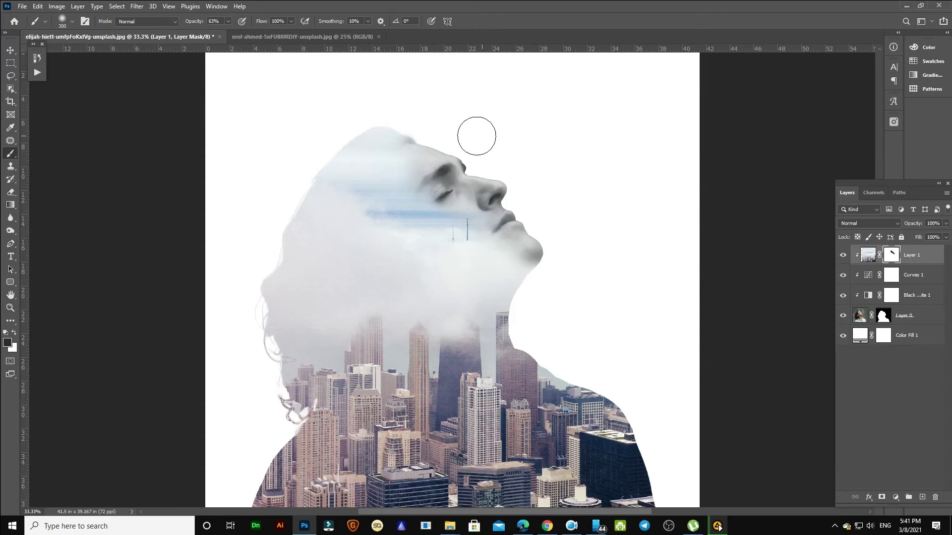
left_click(856, 224)
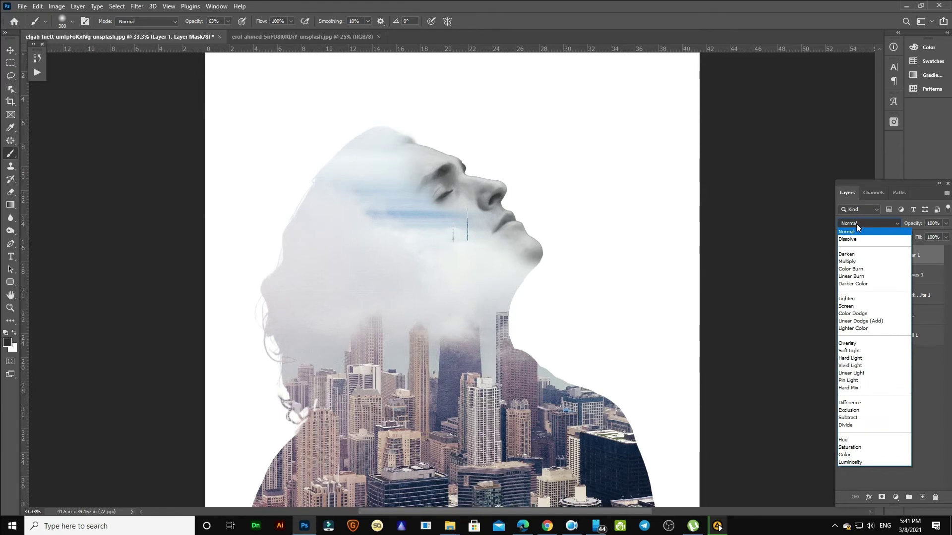
- Set the city layer to Lighten, brush opacity to 40%, and move the image up-left
left_click(856, 300)
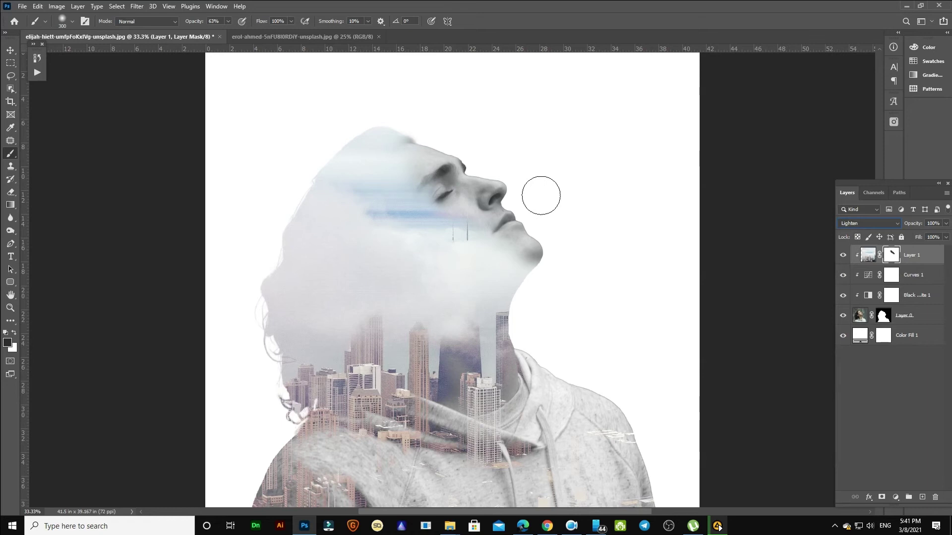
left_click_drag(217, 31, 218, 32)
key("v")
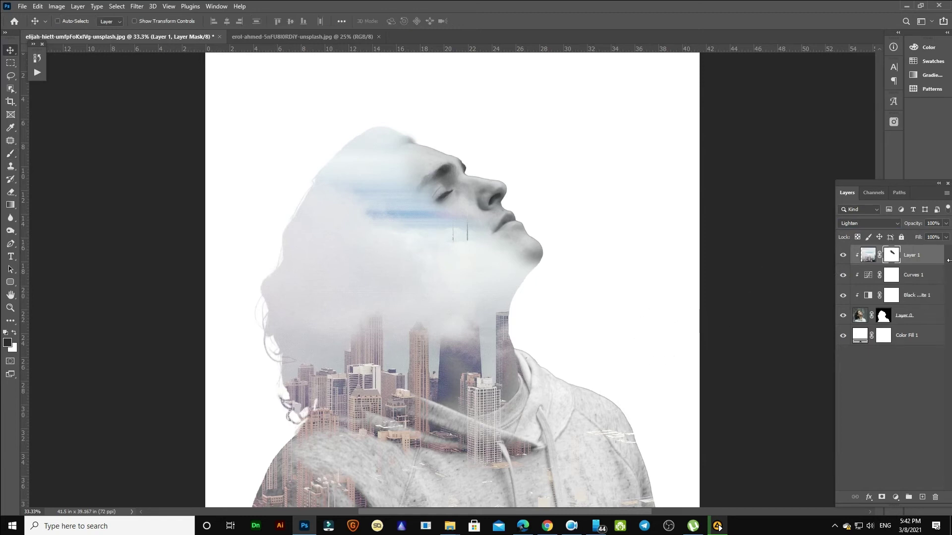
key("ctrl+2")
key("ctrl+minus")
key("ctrl+minus")
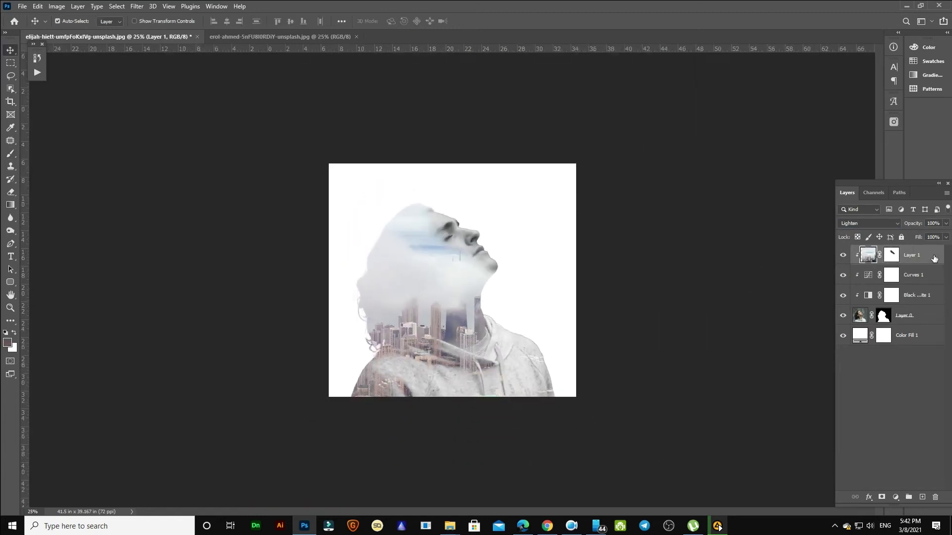
mouse_move(461, 324)
left_mouse_down()
mouse_move(424, 278)
mouse_move(425, 298)
mouse_move(430, 275)
left_mouse_up()
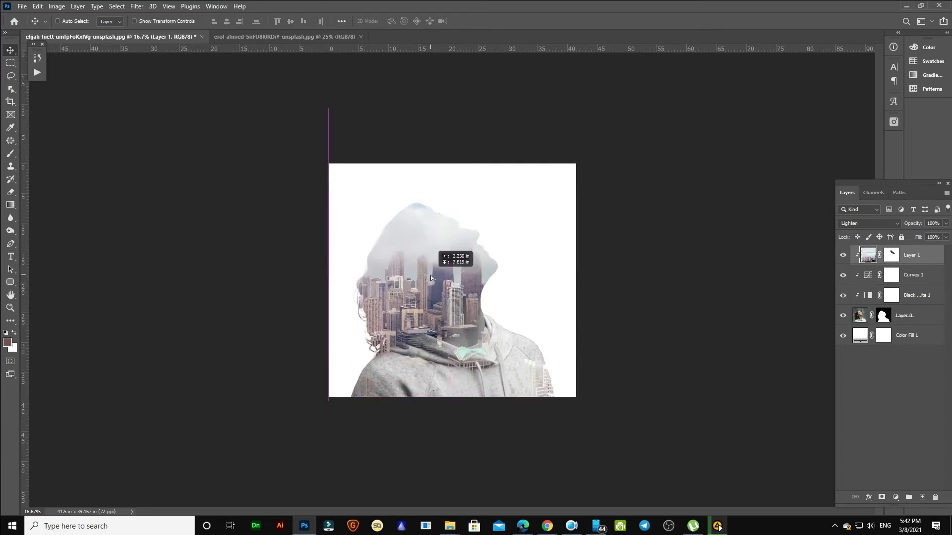
- Scale the city image up to about 115% and nudge it slightly upward
key("ctrl+t")
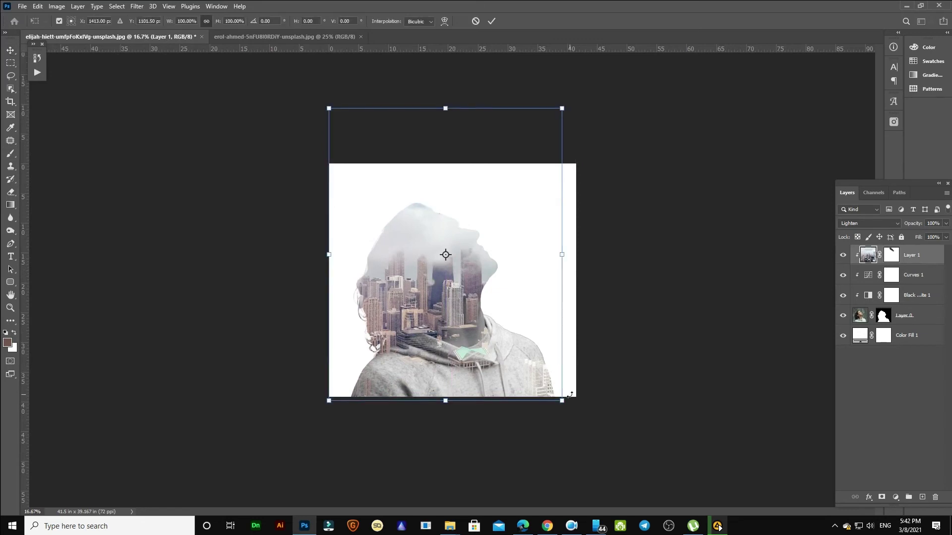
left_click_drag(561, 401, 580, 423)
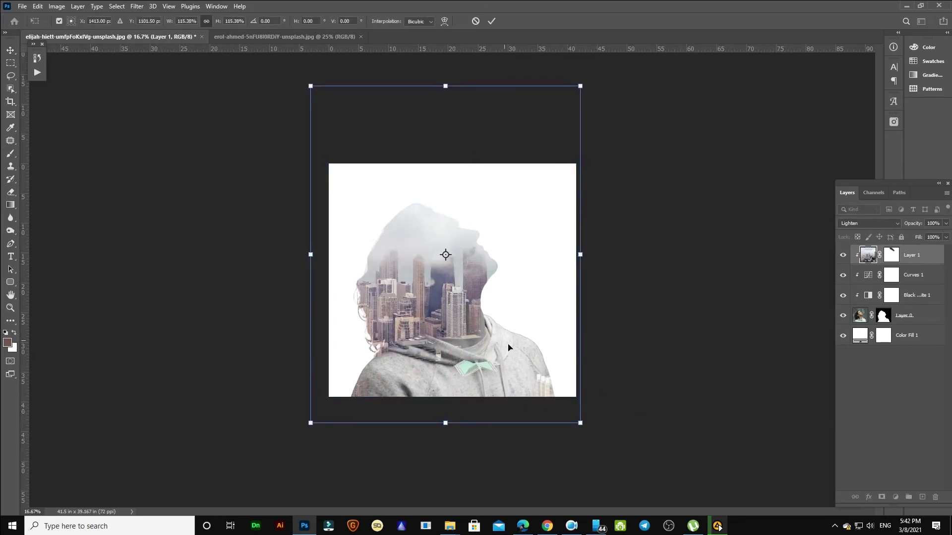
left_click_drag(471, 316, 467, 315)
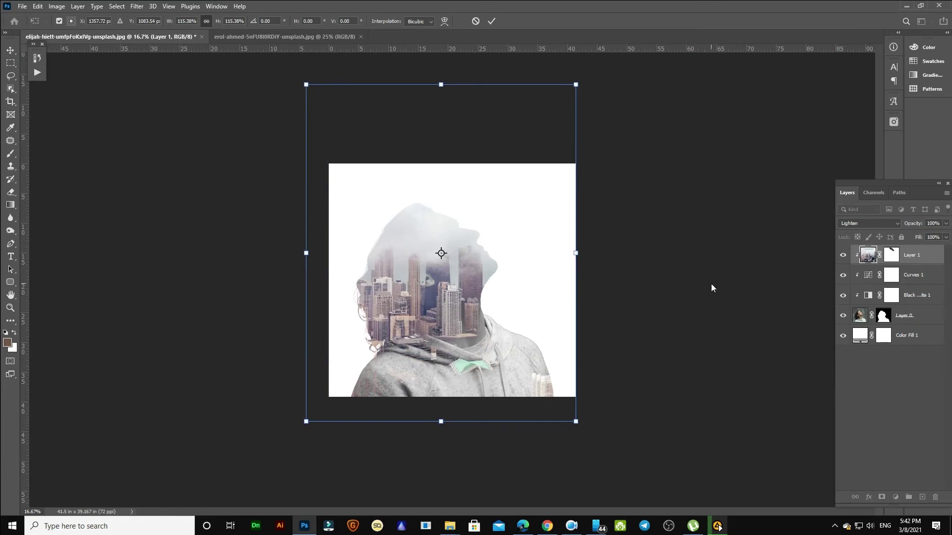
key("Return")
- Paint the city layer's mask to reveal the nose, lips, head outline and eye
left_click(891, 255)
key("b")
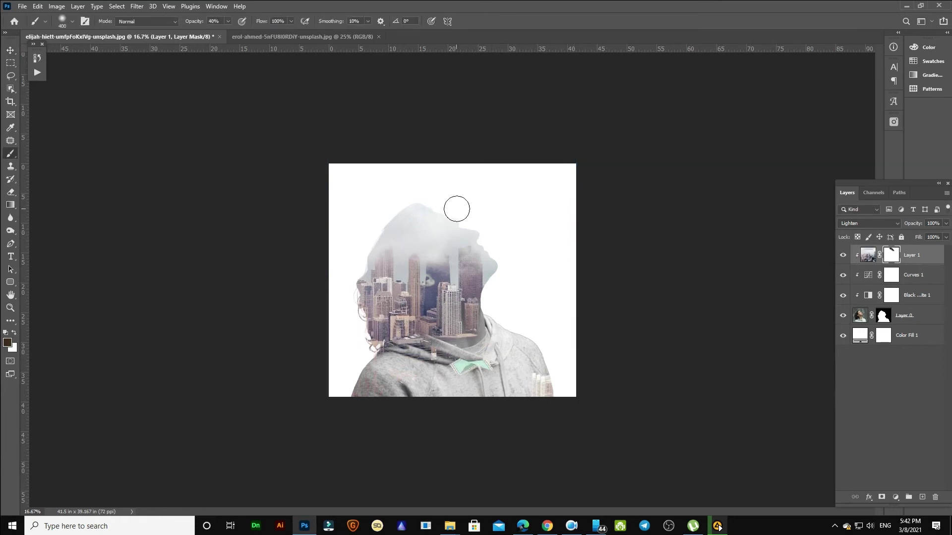
mouse_move(459, 226)
left_mouse_down()
mouse_move(484, 256)
mouse_move(494, 255)
left_mouse_up()
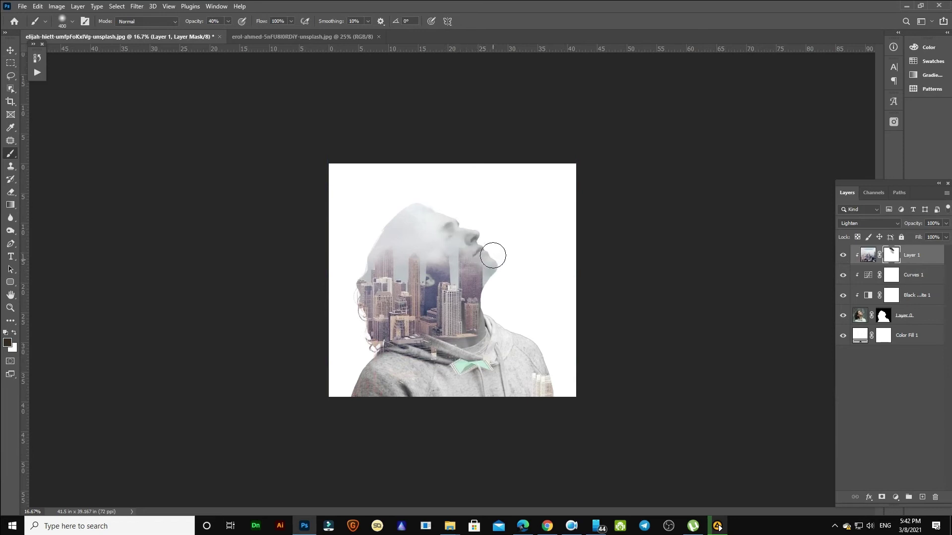
mouse_move(416, 204)
left_mouse_down()
mouse_move(389, 204)
mouse_move(360, 229)
left_mouse_up()
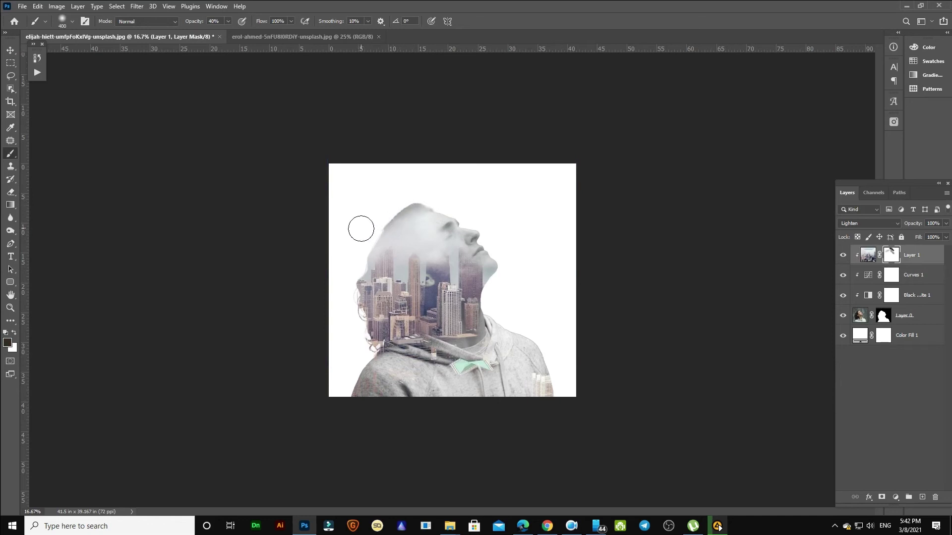
mouse_move(439, 227)
left_mouse_down()
mouse_move(461, 237)
mouse_move(487, 230)
mouse_move(493, 251)
mouse_move(507, 243)
left_mouse_up()
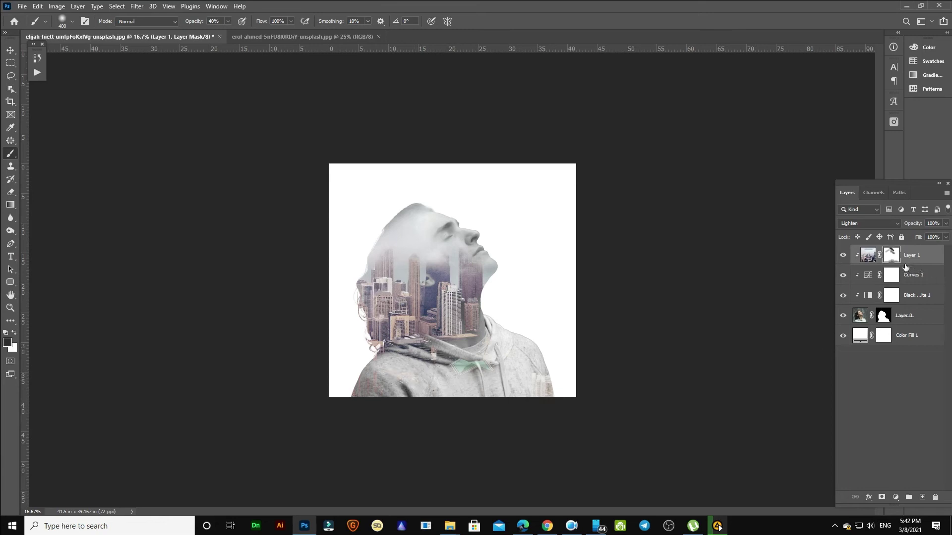
- Fit the image on screen and refine the mask around the eye with a larger brush, undoing one stroke
right_click(434, 297)
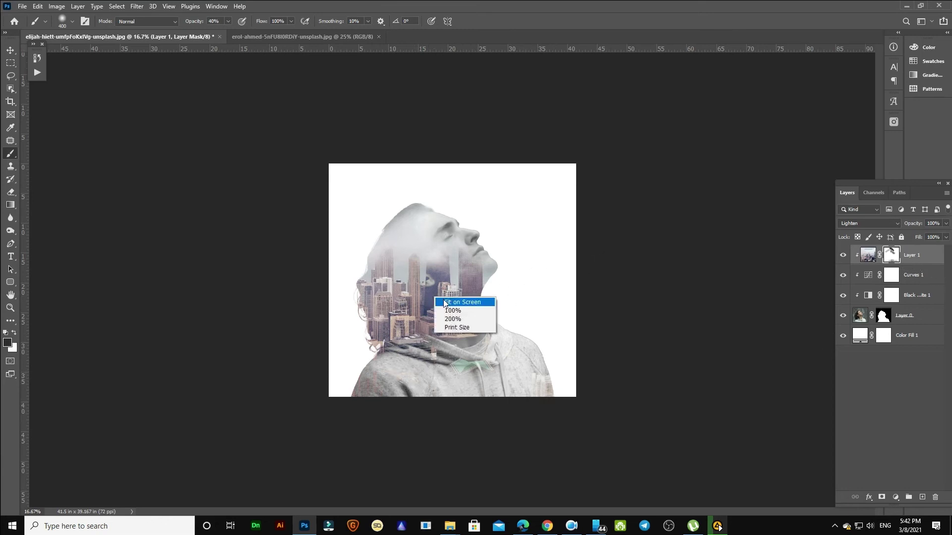
left_click(459, 301)
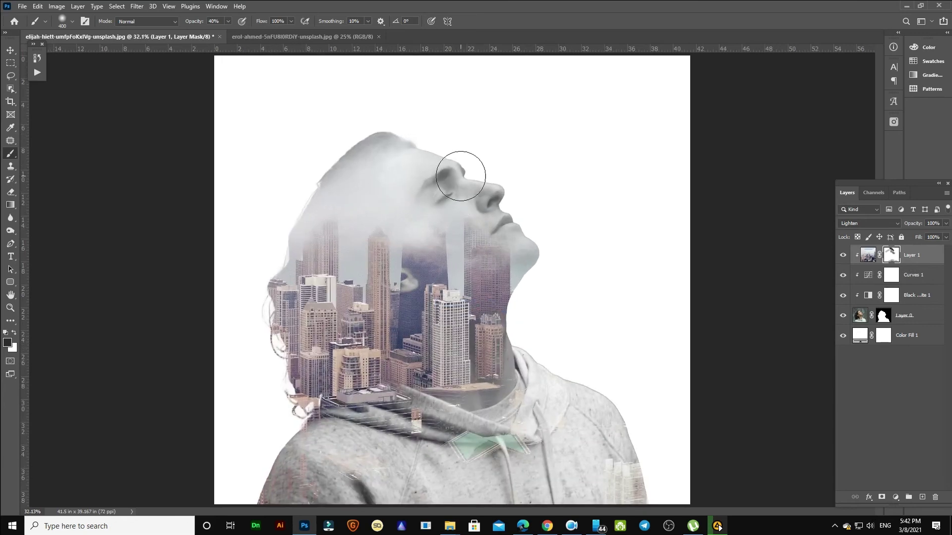
mouse_move(453, 185)
left_mouse_down()
mouse_move(484, 192)
mouse_move(495, 206)
mouse_move(455, 192)
mouse_move(453, 218)
left_mouse_up()
right_click(456, 266)
left_click(464, 266)
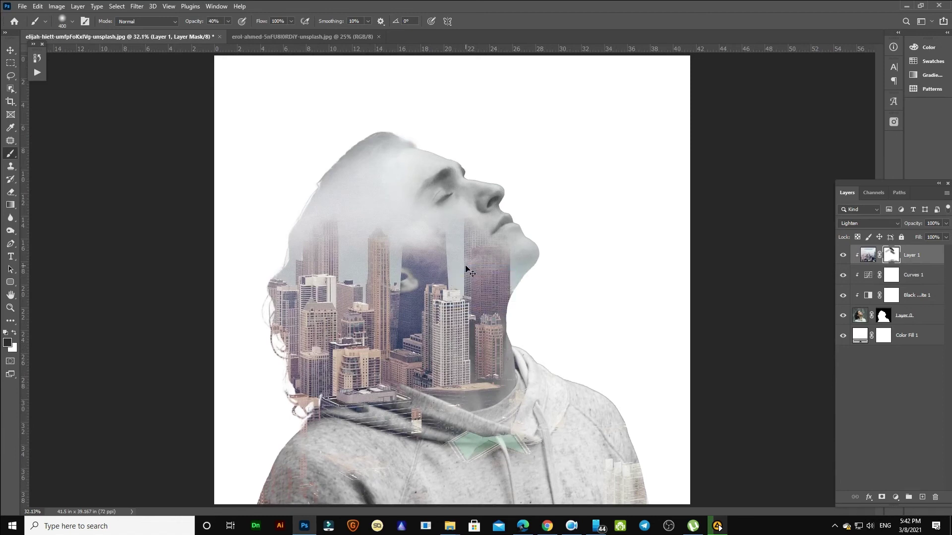
key("ctrl+minus")
key("ctrl+minus")
key("ctrl+minus")
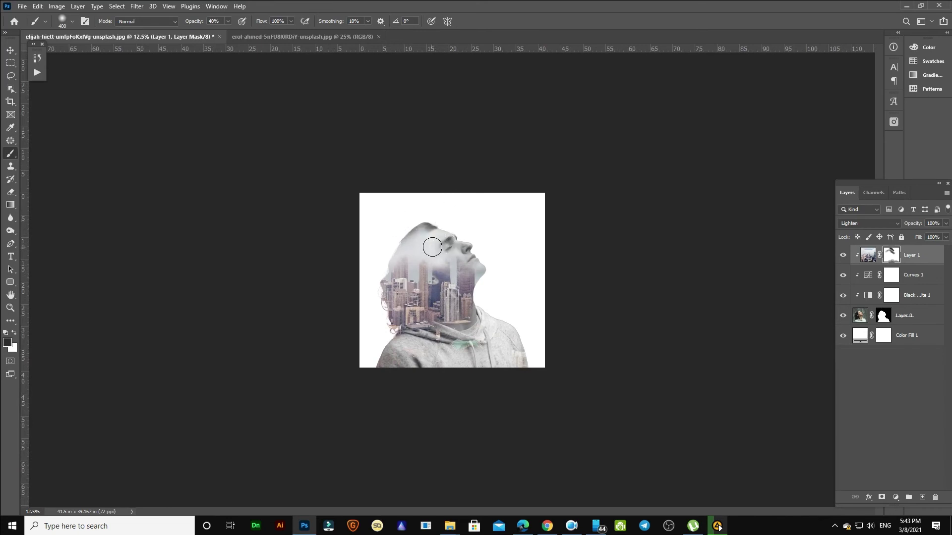
key("bracketright")
key("bracketright")
key("bracketright")
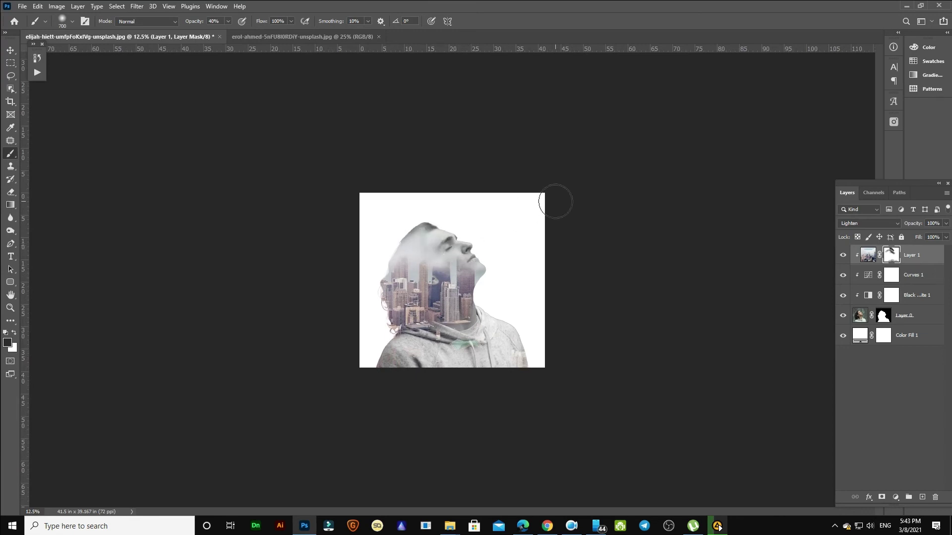
left_click_drag(424, 251, 416, 250)
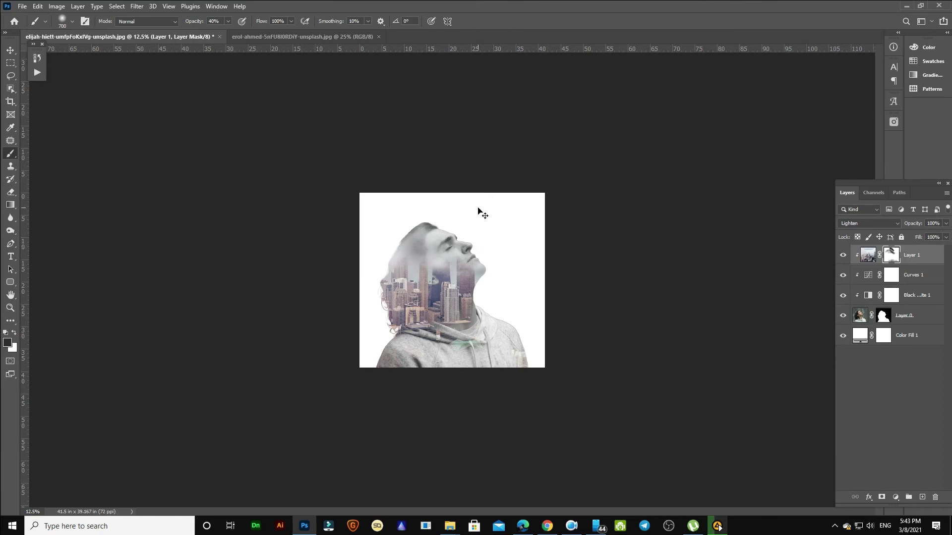
key("ctrl+z")
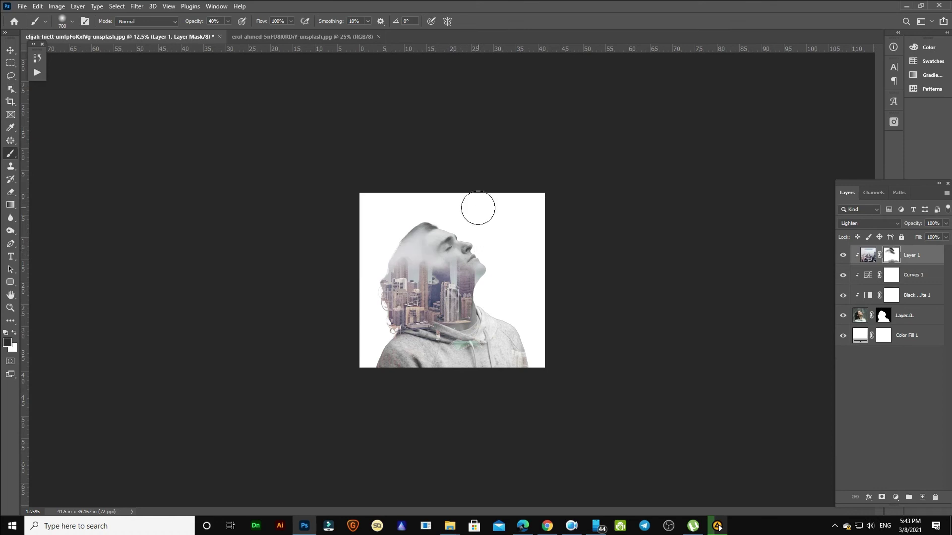
- Paint out the stray building lines over the hoodie
key("ctrl+0")
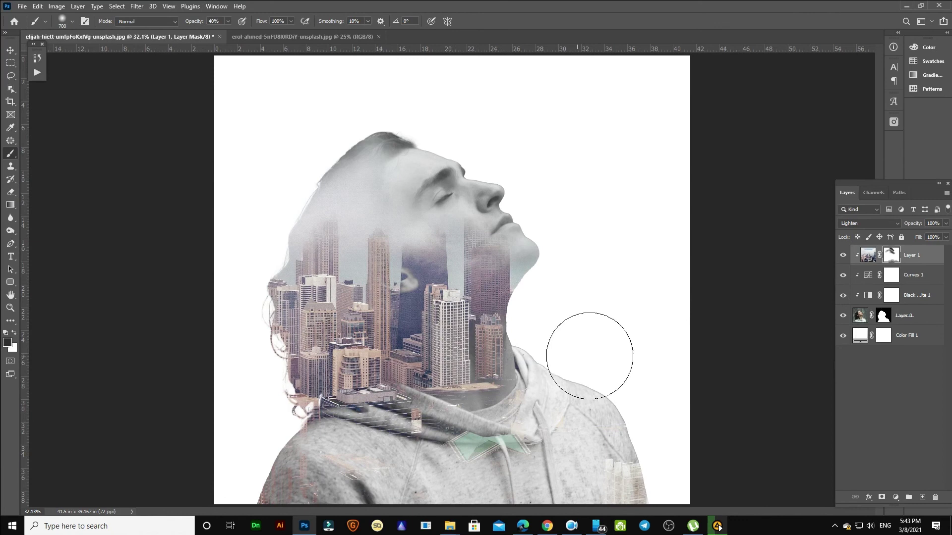
right_click(468, 357)
left_click(470, 358)
key("ctrl+minus")
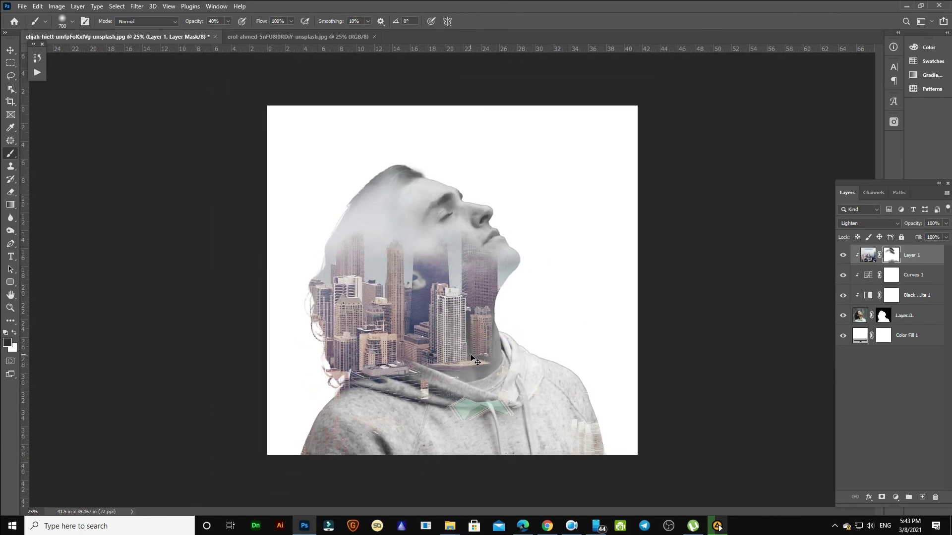
mouse_move(426, 382)
left_mouse_down()
mouse_move(467, 418)
mouse_move(584, 425)
mouse_move(586, 440)
left_mouse_up()
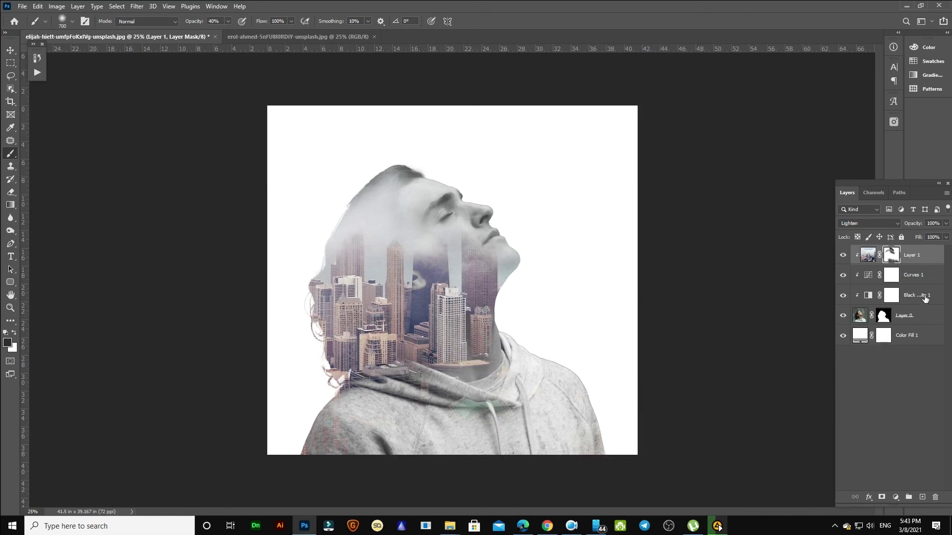
- Enlarge the city layer from its centre to about 117% within the man's silhouette
key("ctrl+t")
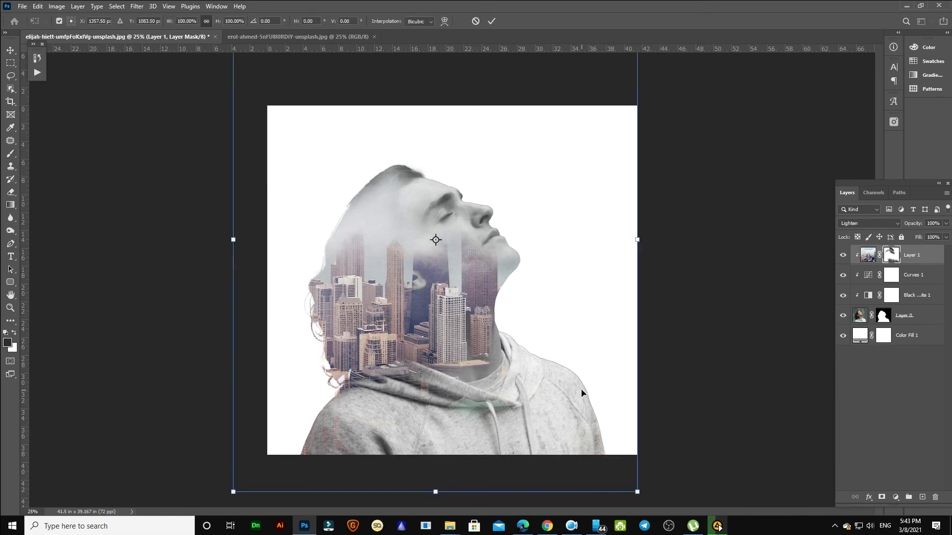
key("ctrl+minus")
left_click_drag(544, 387, 573, 402)
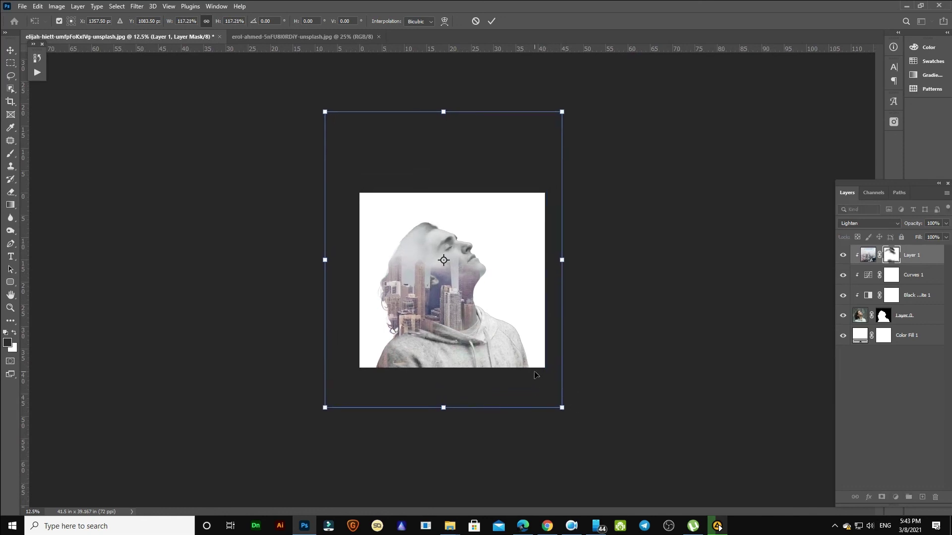
key("Return")
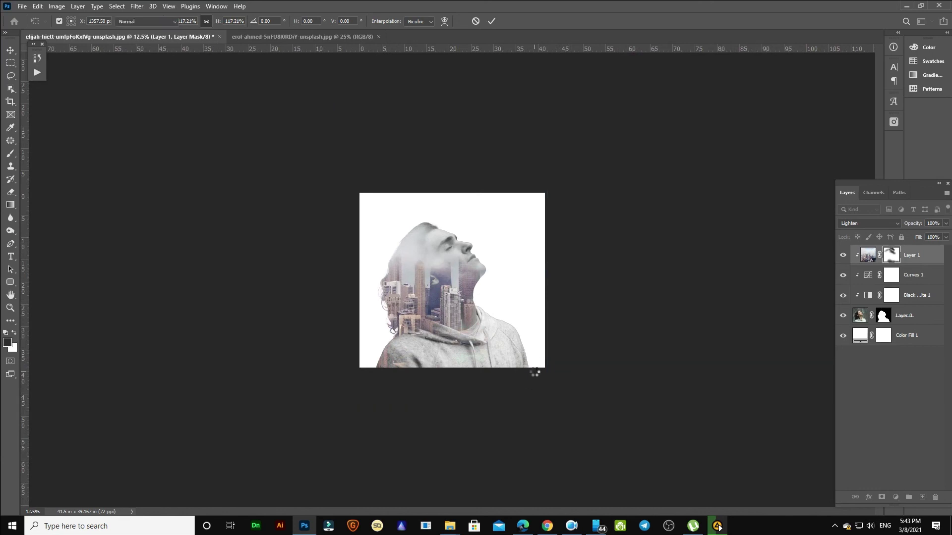
key("b")
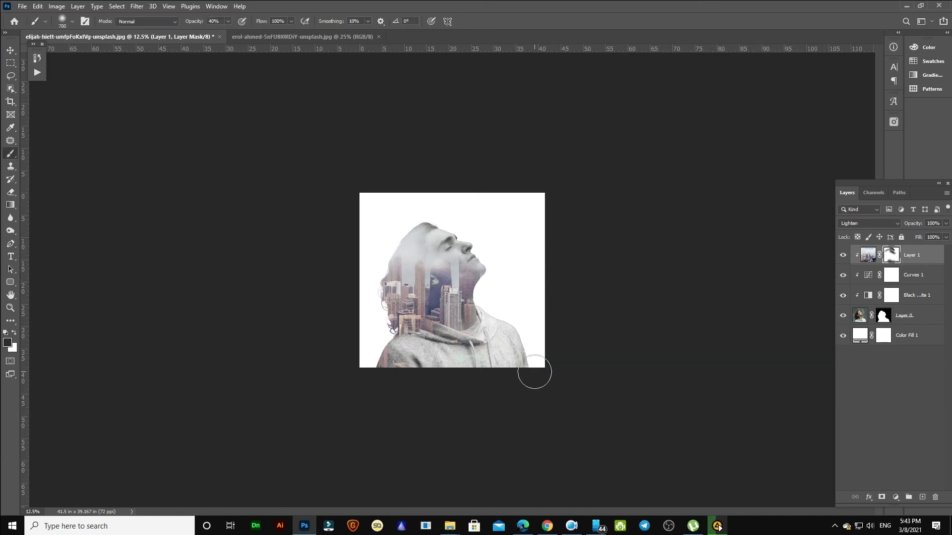